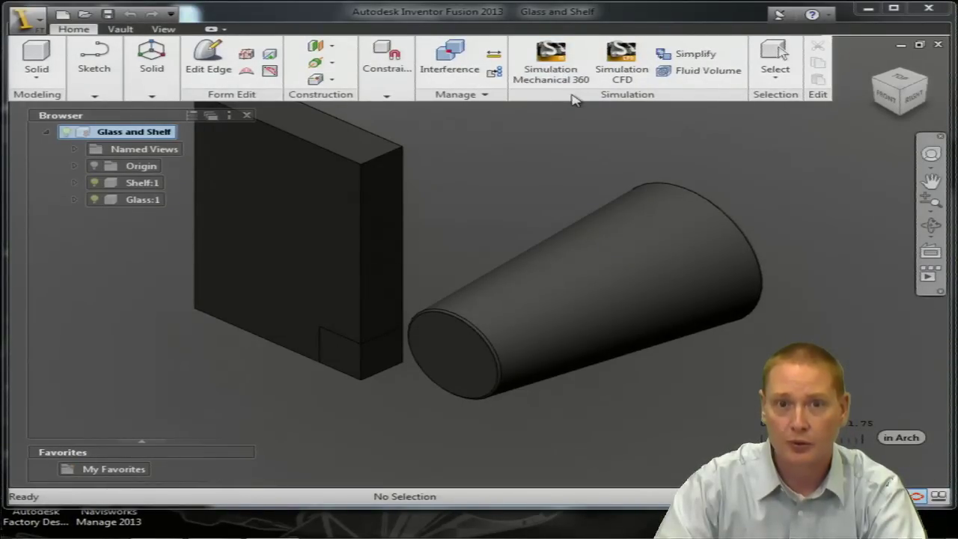
# Step: Send the Glass and Shelf model from Inventor Fusion to Simulation Multiphysics
pyautogui.click(571, 70)
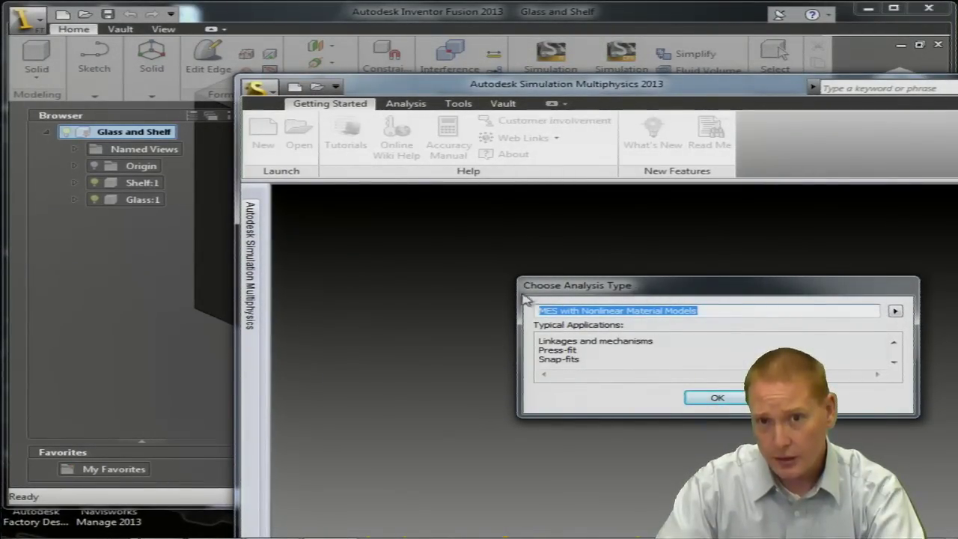
# Step: Choose MES with Nonlinear Material Models as the analysis type for Glass and Shelf
pyautogui.moveTo(668, 298); pyautogui.dragTo(472, 215)
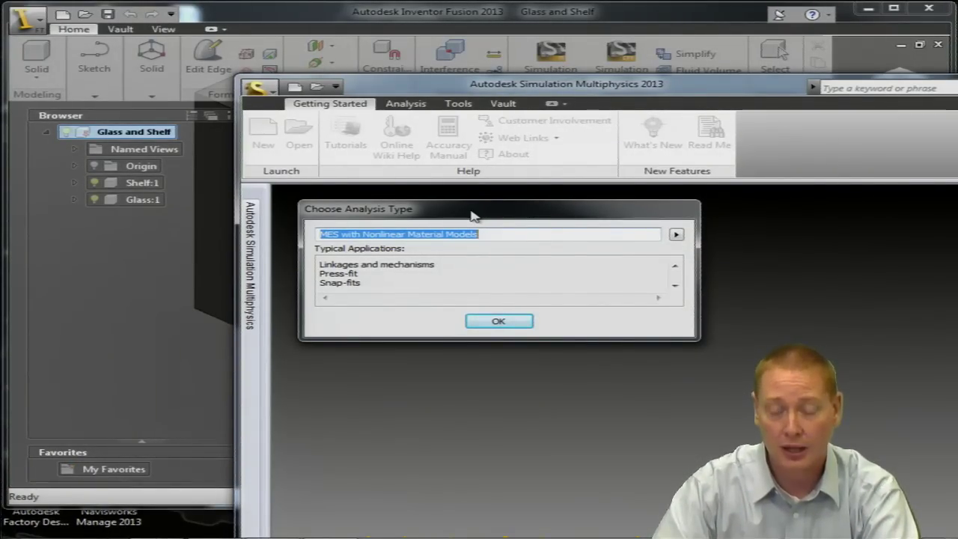
pyautogui.click(676, 236)
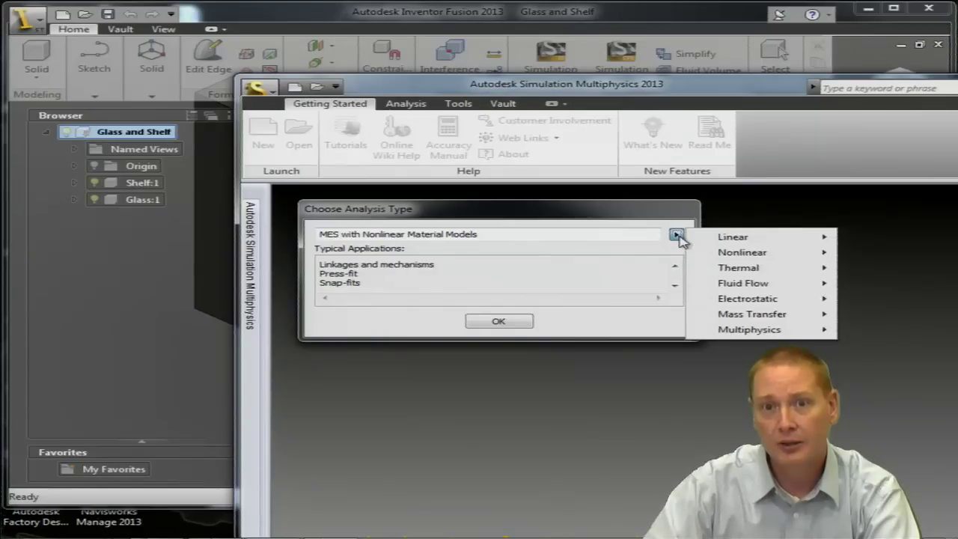
pyautogui.moveTo(757, 239)
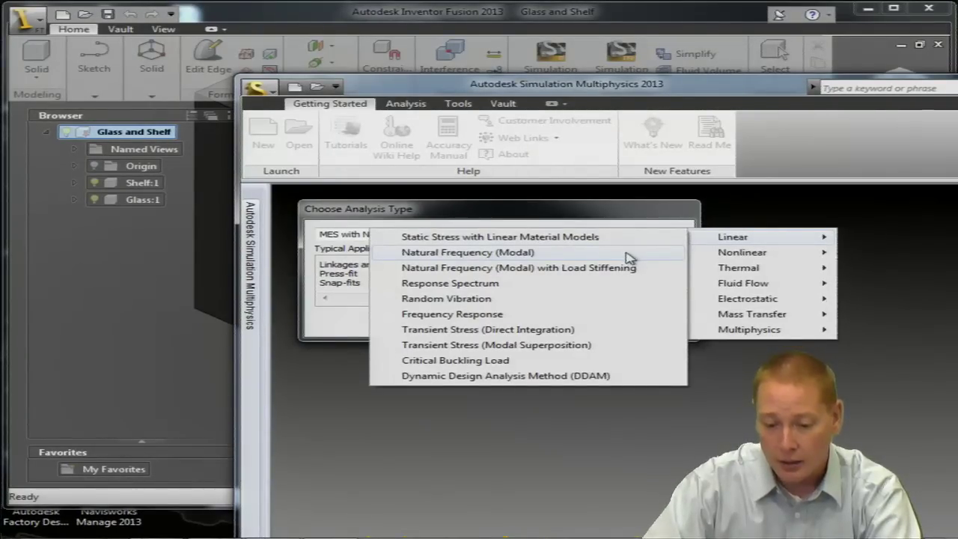
pyautogui.moveTo(730, 257)
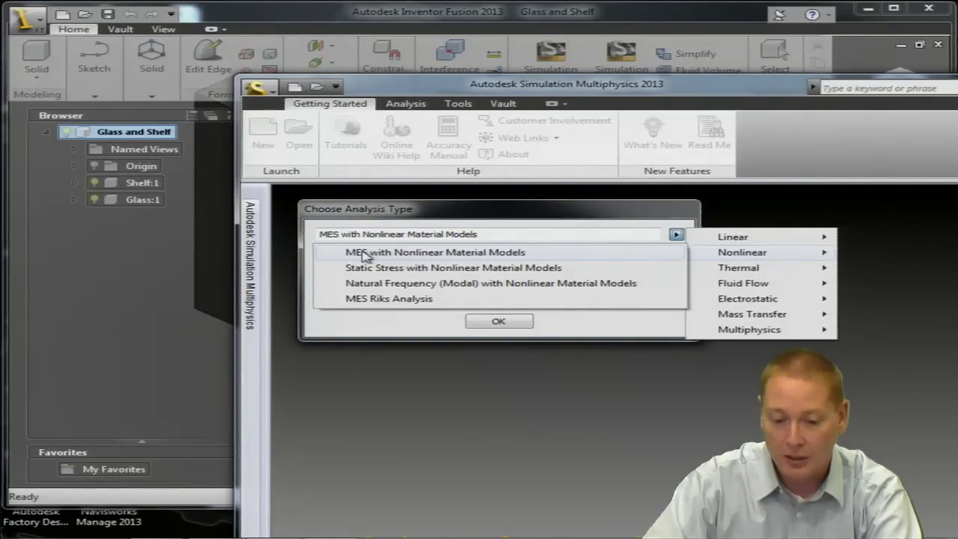
pyautogui.click(513, 321)
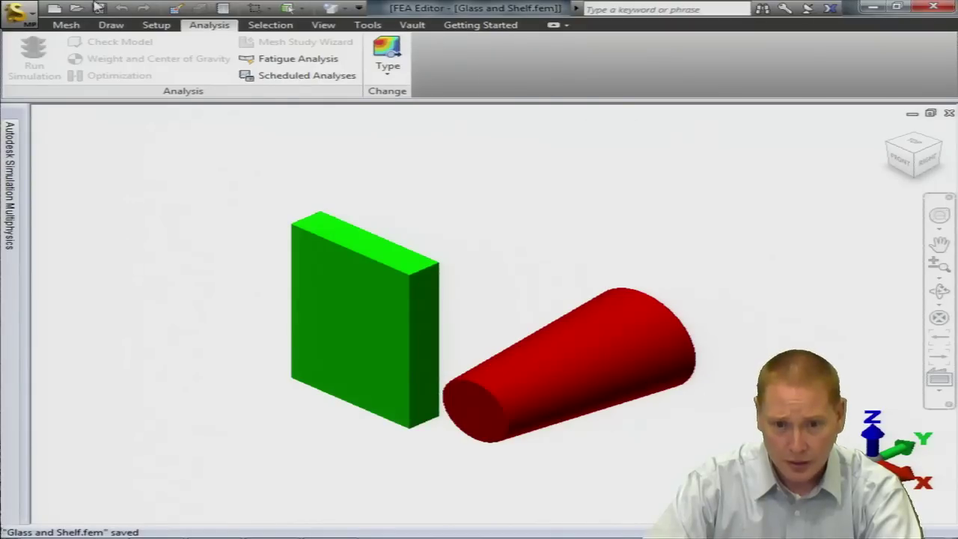
# Step: Generate a 3D solid mesh of the shelf and glass, skipping the mesh results view
pyautogui.click(67, 25)
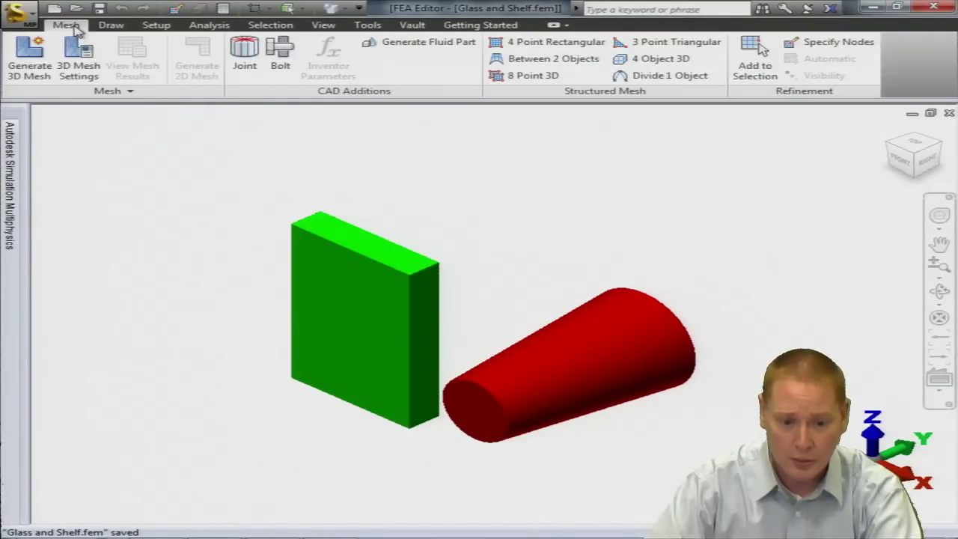
pyautogui.click(29, 66)
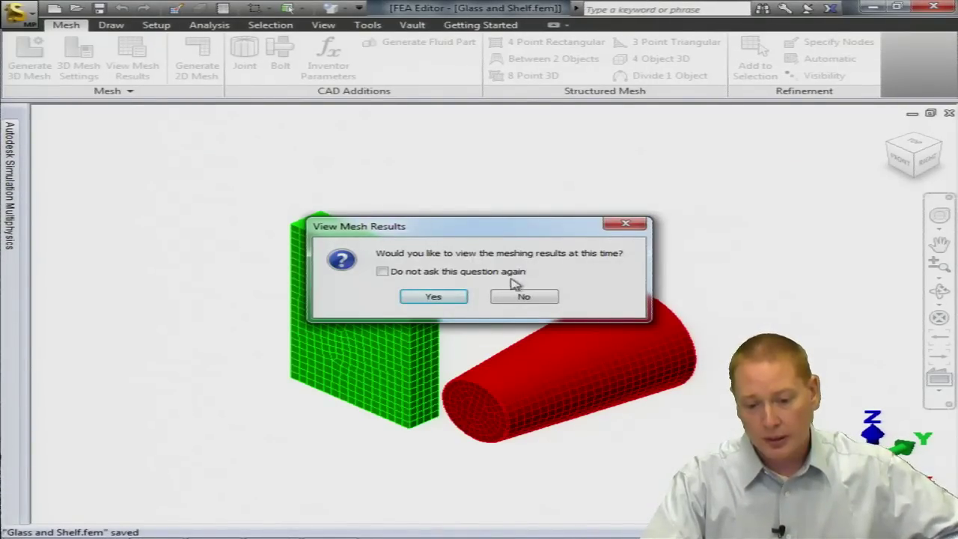
pyautogui.click(528, 297)
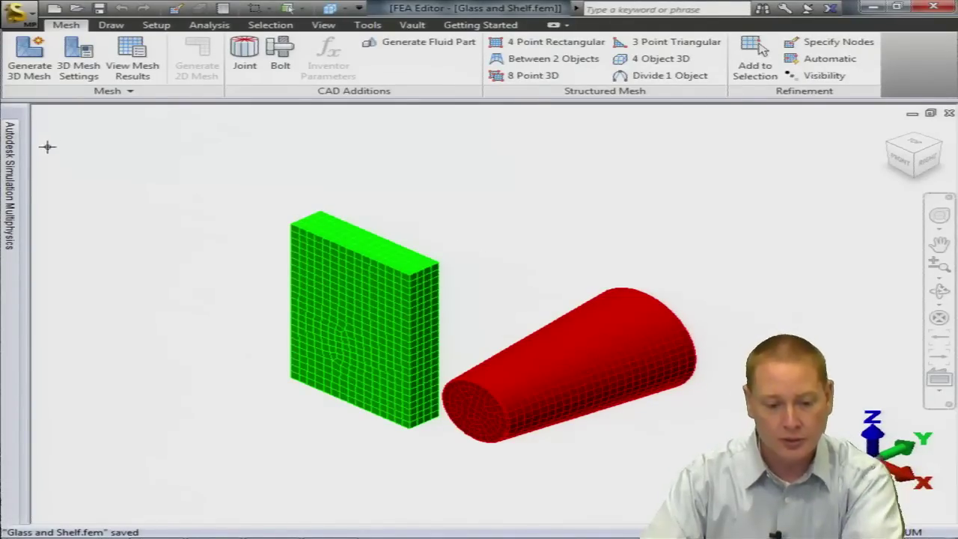
# Step: Assign Concrete (Medium Strength) as the shelf's material
pyautogui.moveTo(21, 156)
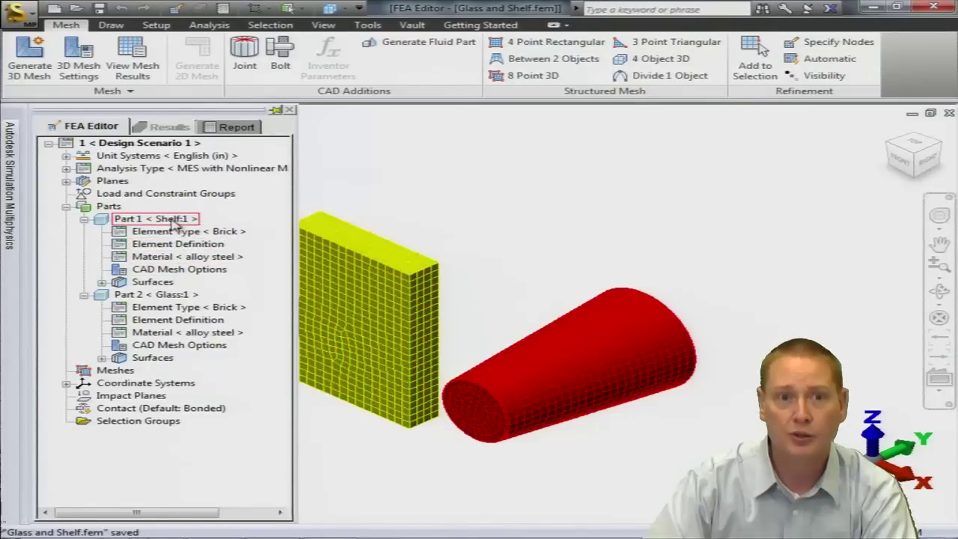
pyautogui.rightClick(179, 258)
pyautogui.click(236, 268)
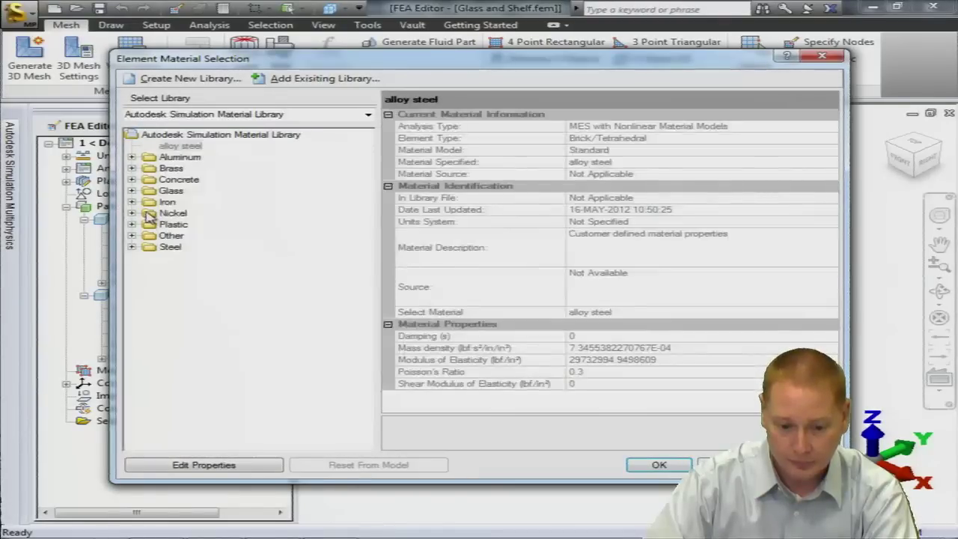
pyautogui.click(132, 180)
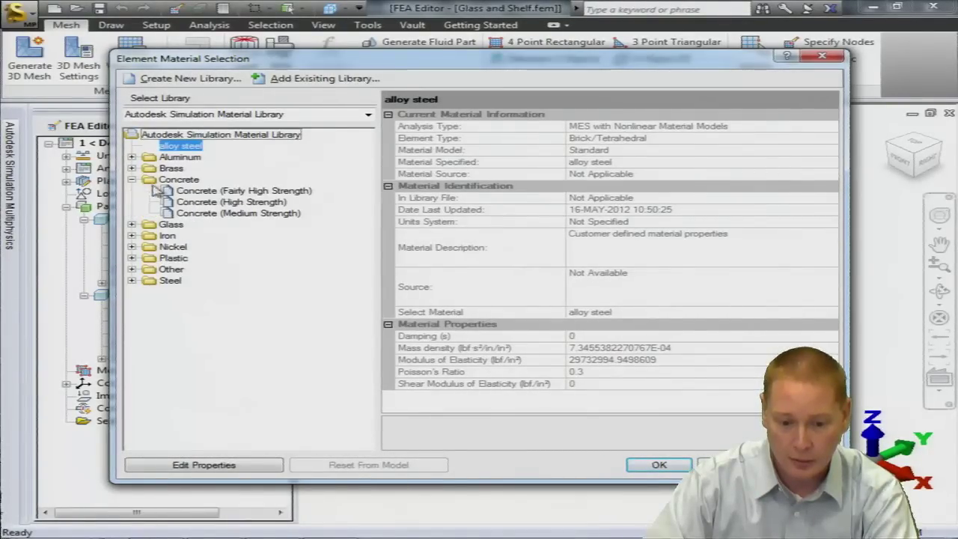
pyautogui.click(224, 214)
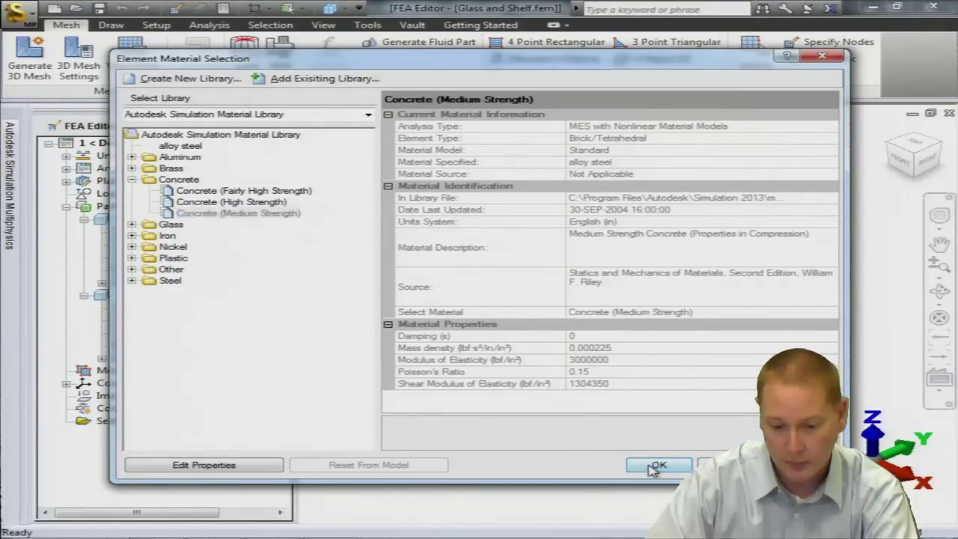
pyautogui.click(654, 465)
pyautogui.click(554, 323)
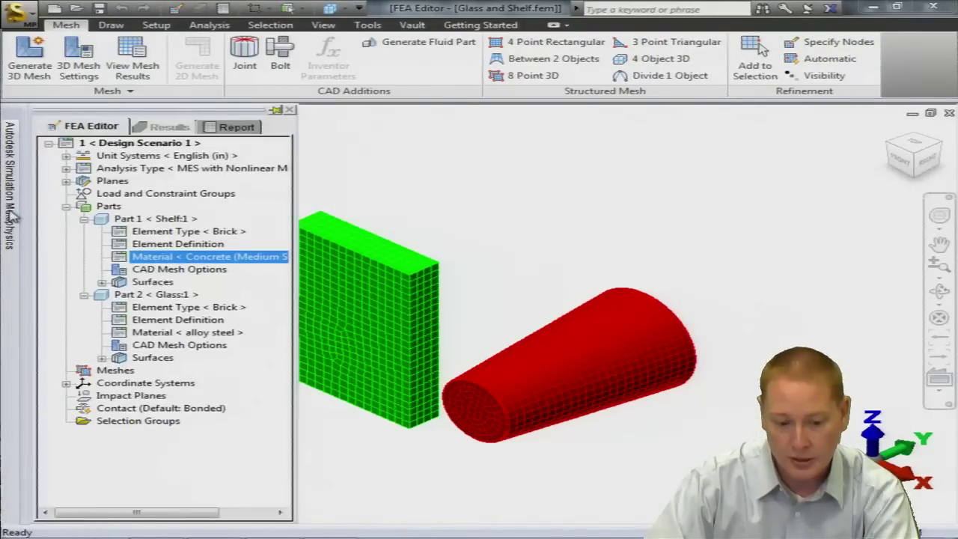
# Step: Assign Plastic- LDPE (Molded) as the glass's material
pyautogui.rightClick(193, 333)
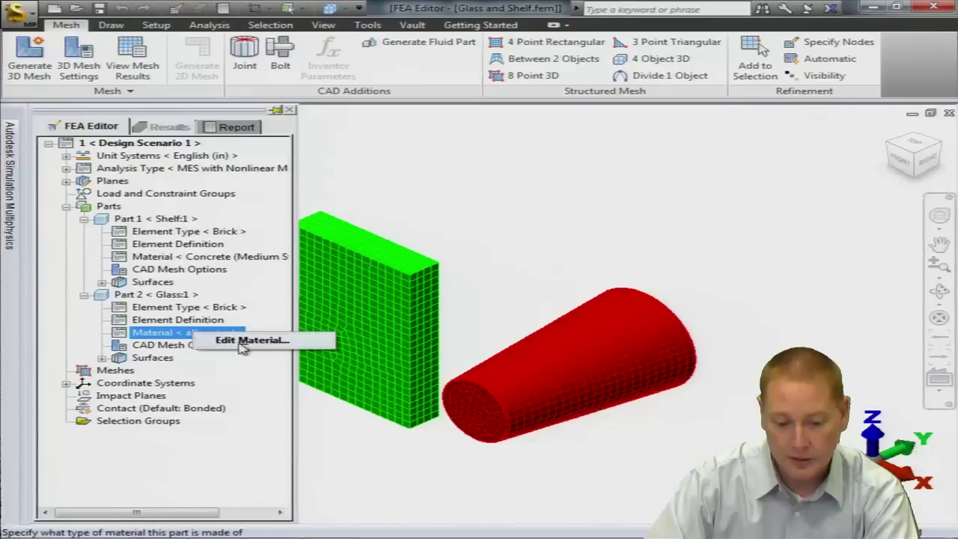
pyautogui.click(247, 340)
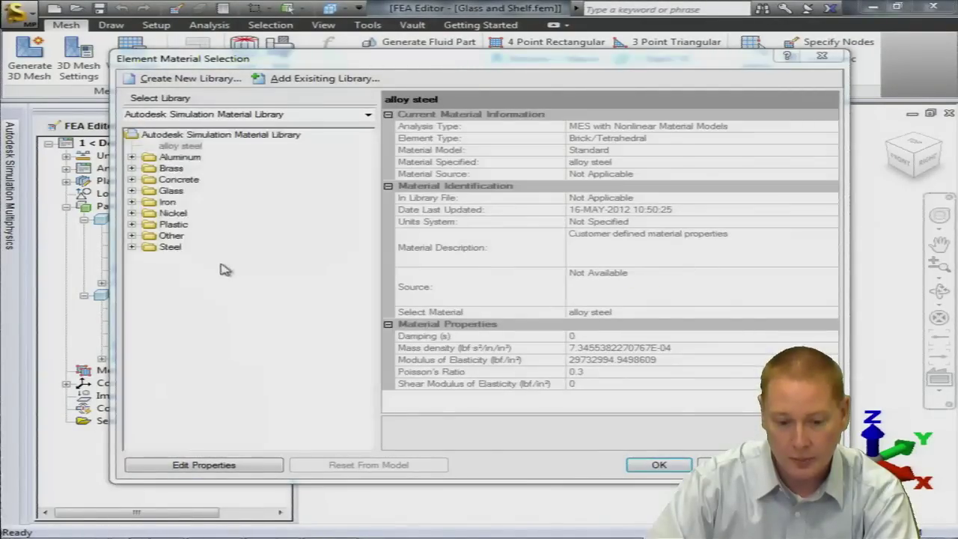
pyautogui.click(131, 224)
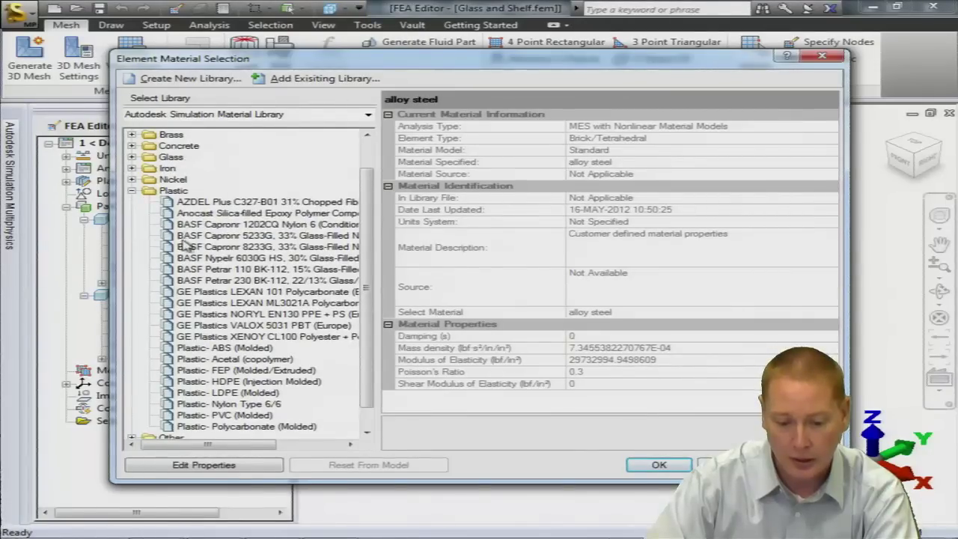
pyautogui.scroll(-1, 358, 356)
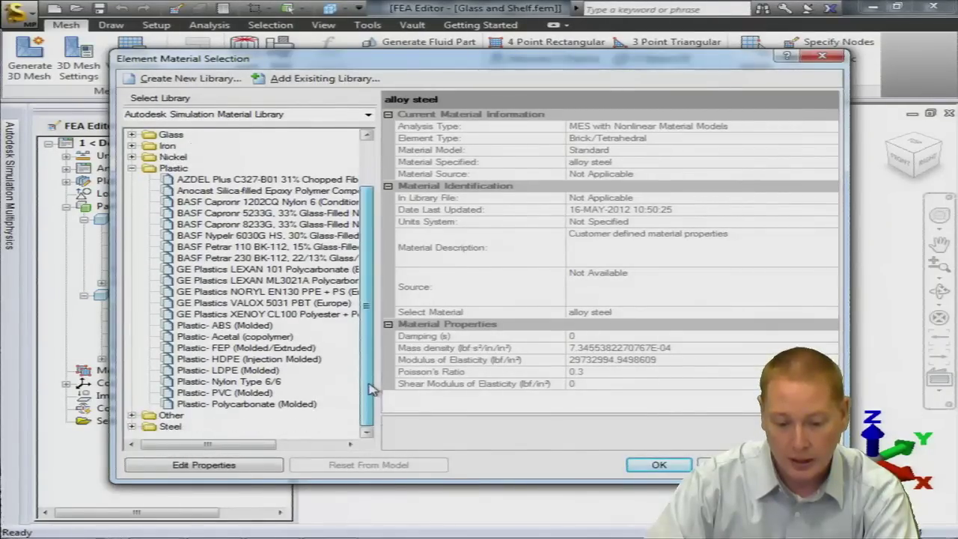
pyautogui.click(258, 369)
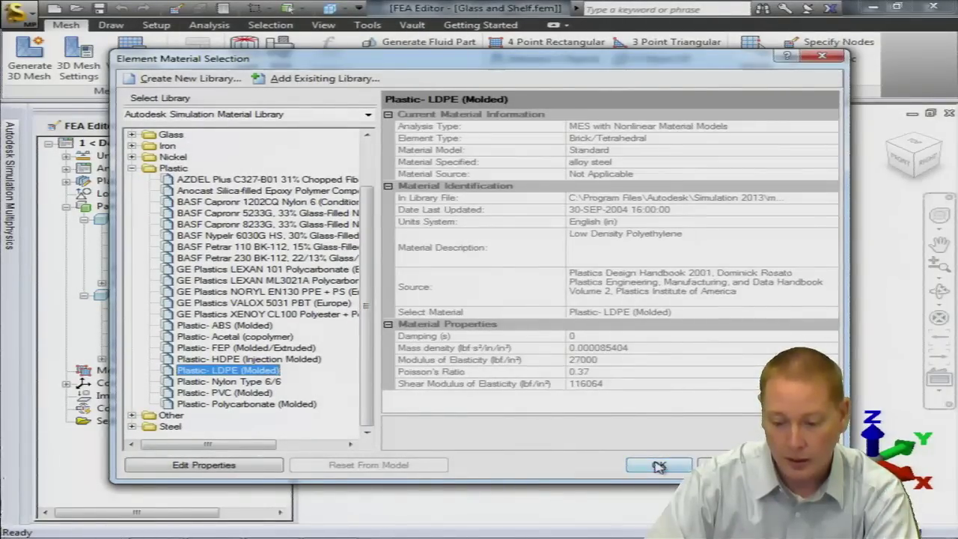
pyautogui.click(658, 466)
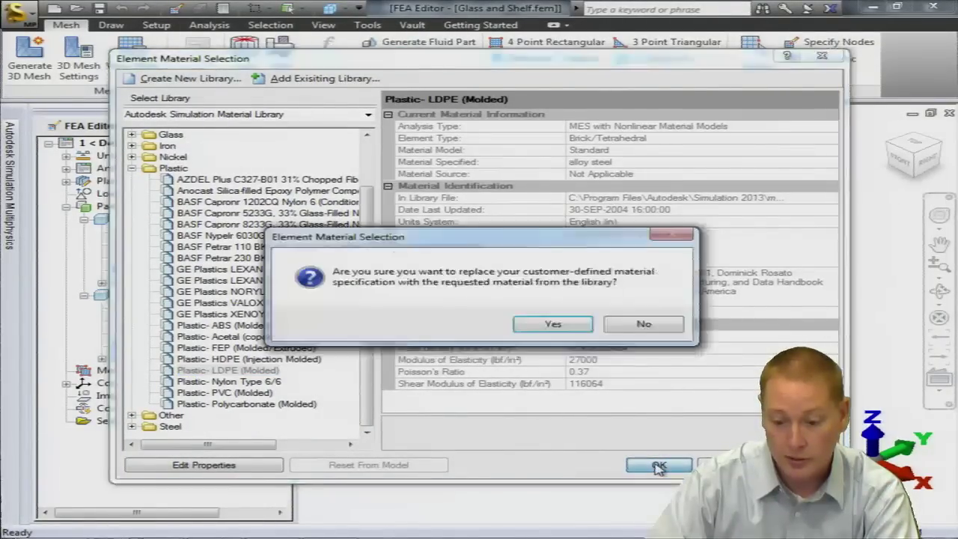
pyautogui.click(552, 326)
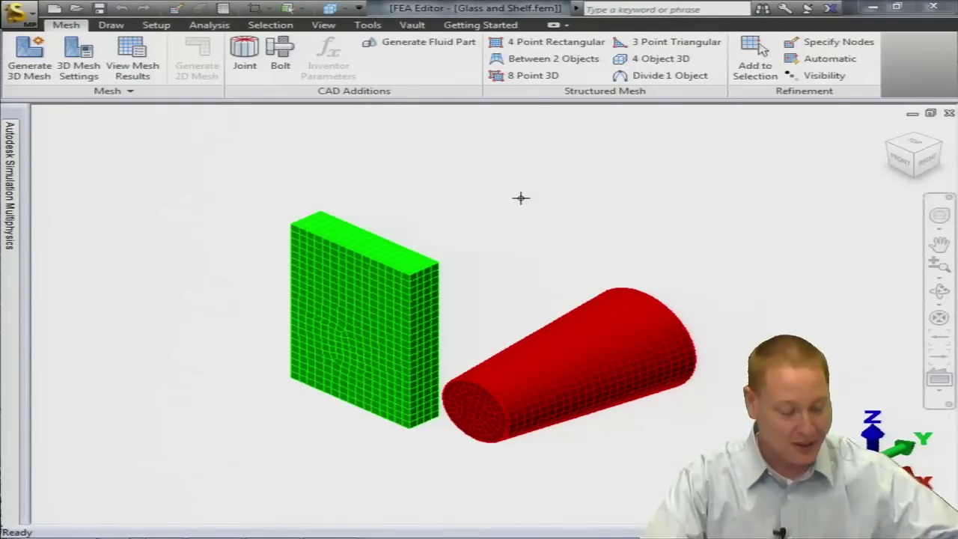
# Step: Orbit the model so the cup stands upright beside the shelf, with Setup tools shown
pyautogui.moveTo(584, 244)
pyautogui.mouseDown(button='middle')
pyautogui.moveTo(583, 220)
pyautogui.moveTo(635, 212)
pyautogui.moveTo(635, 280)
pyautogui.moveTo(518, 336)
pyautogui.moveTo(329, 301)
pyautogui.mouseUp(button='middle')
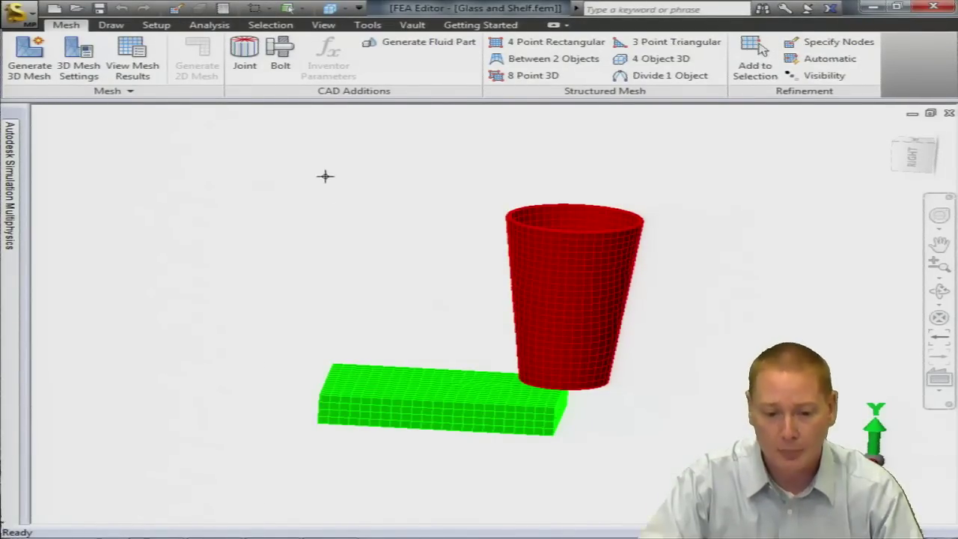
pyautogui.click(156, 25)
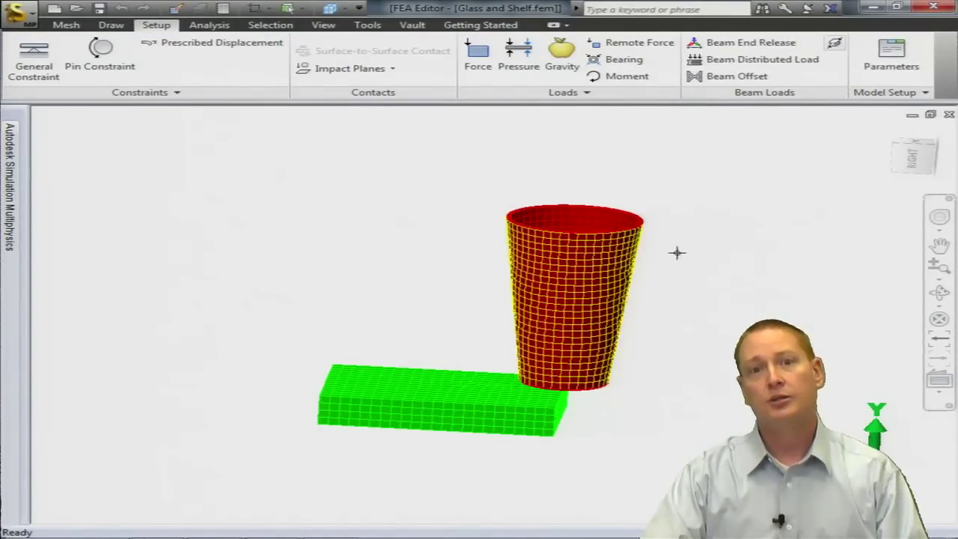
pyautogui.keyDown('shift'); pyautogui.moveTo(758, 289); pyautogui.dragTo(783, 241, button='middle'); pyautogui.keyUp('shift')
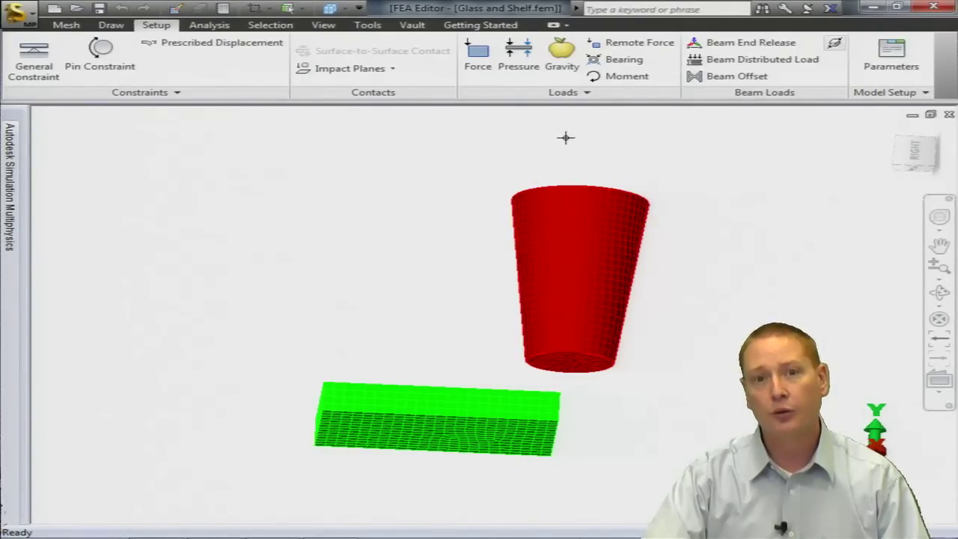
pyautogui.moveTo(515, 369)
pyautogui.keyDown('shift'); pyautogui.mouseDown(button='middle')
pyautogui.moveTo(507, 387)
pyautogui.moveTo(406, 411)
pyautogui.moveTo(439, 404)
pyautogui.moveTo(569, 295)
pyautogui.moveTo(521, 257)
pyautogui.moveTo(483, 394)
pyautogui.moveTo(448, 424)
pyautogui.mouseUp(button='middle'); pyautogui.keyUp('shift')
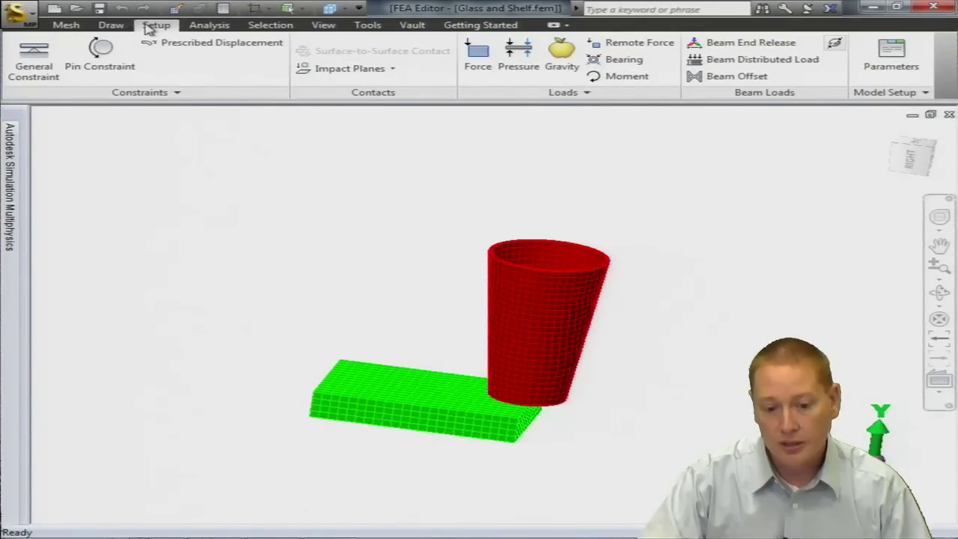
# Step: Create a Fully general XZ impact plane offset to Y = -4 in
pyautogui.click(393, 70)
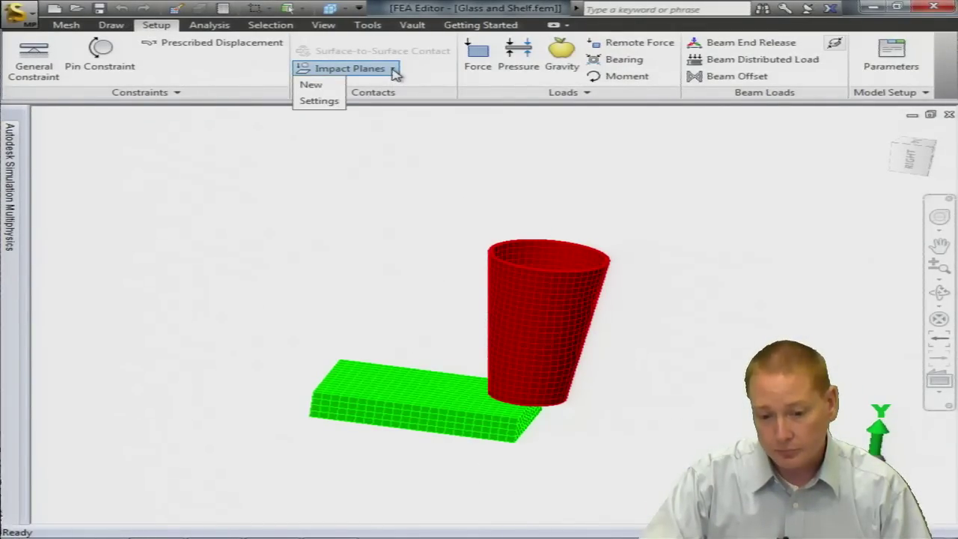
pyautogui.click(330, 87)
pyautogui.moveTo(183, 26); pyautogui.dragTo(350, 139)
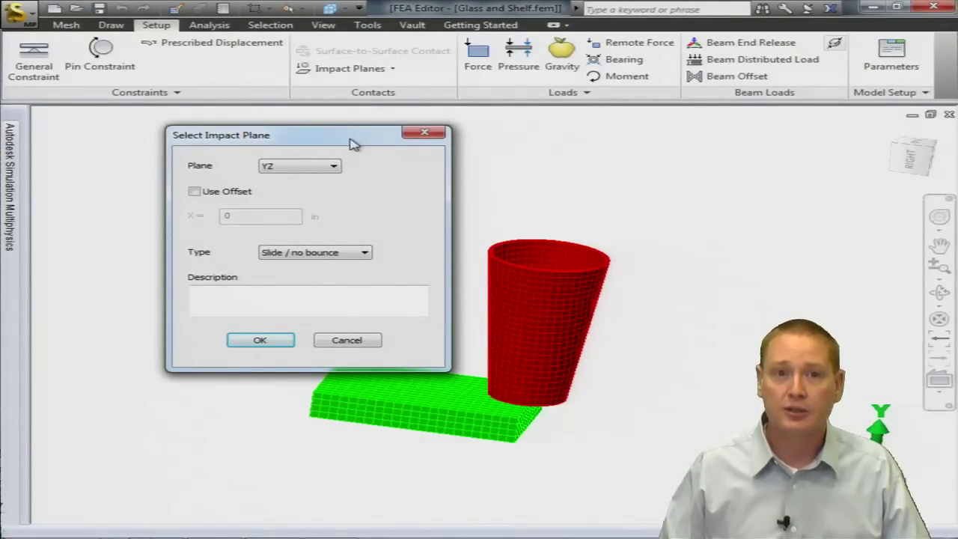
pyautogui.click(324, 166)
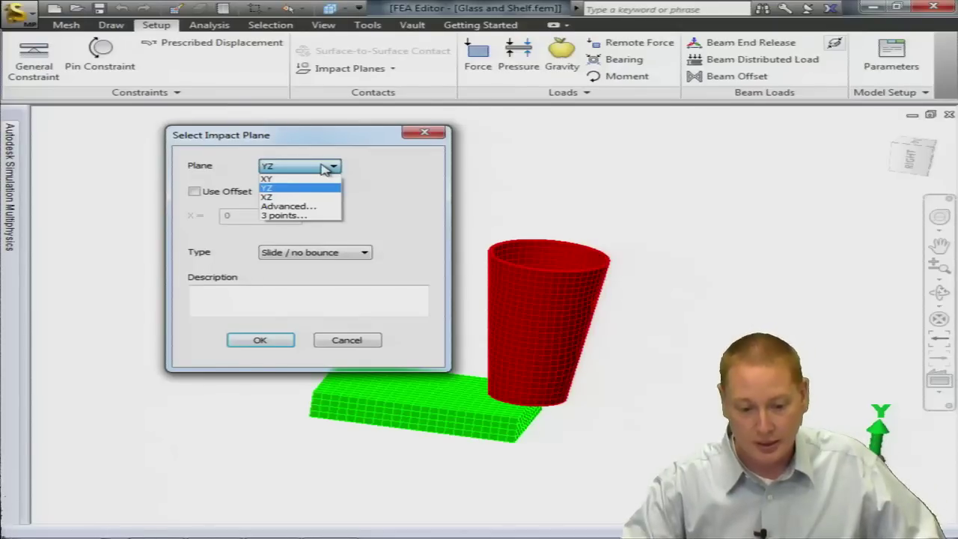
pyautogui.click(311, 197)
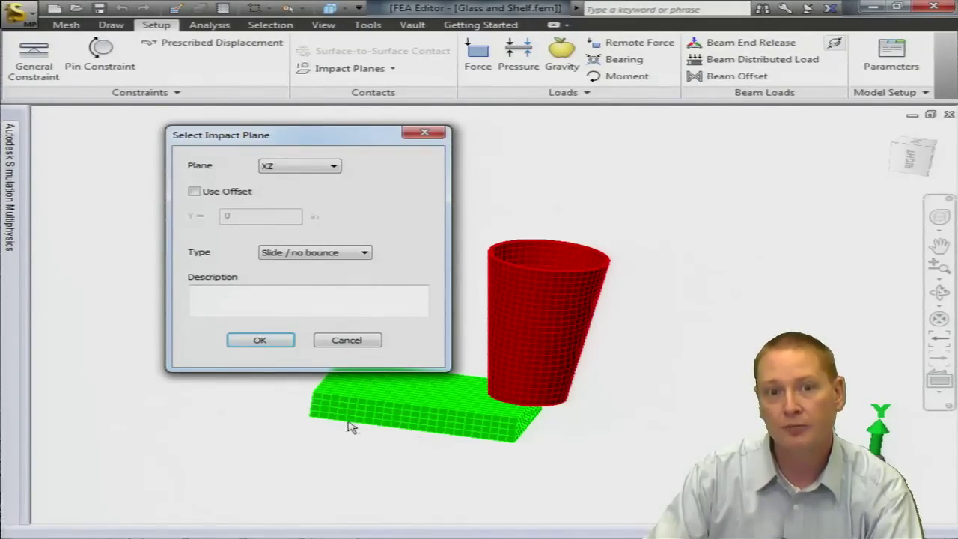
pyautogui.moveTo(316, 421)
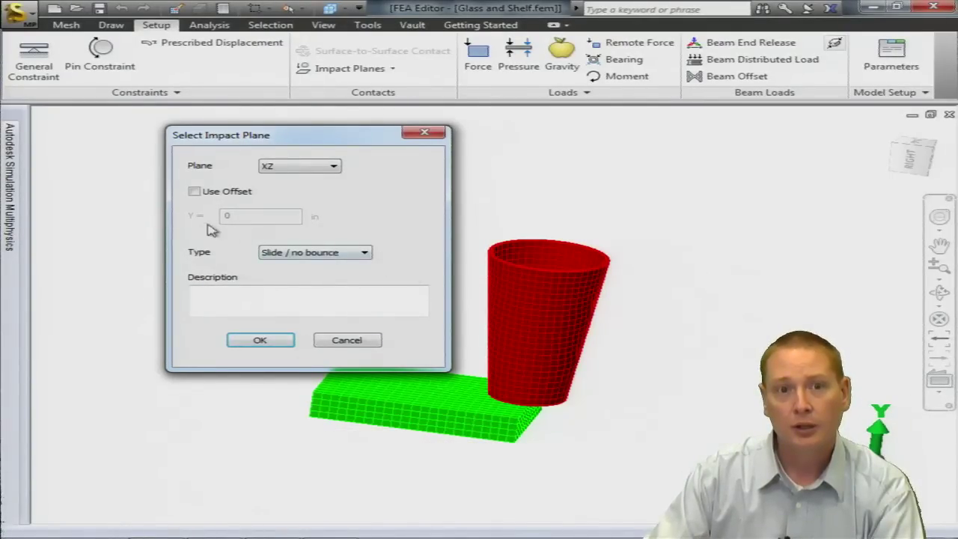
pyautogui.click(195, 192)
pyautogui.moveTo(266, 216); pyautogui.dragTo(156, 194)
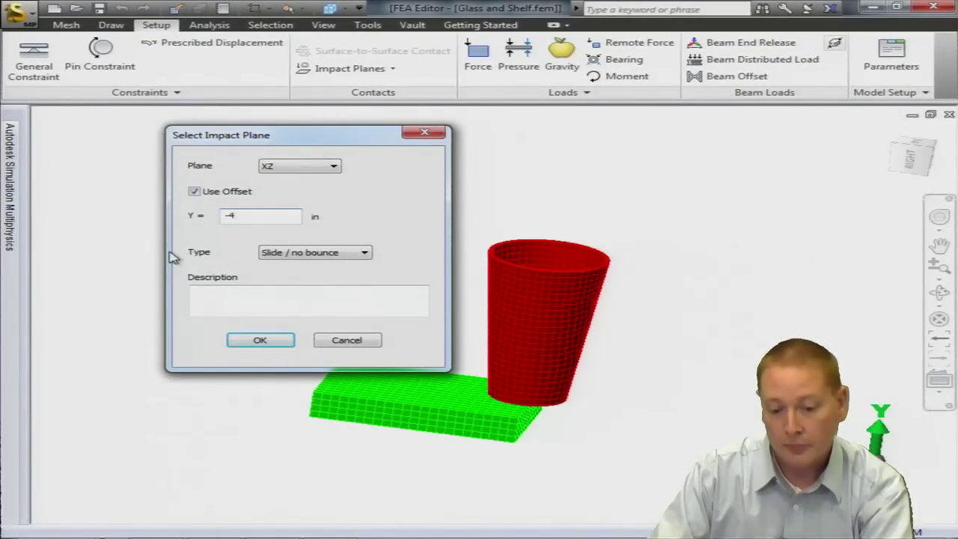
pyautogui.click(354, 254)
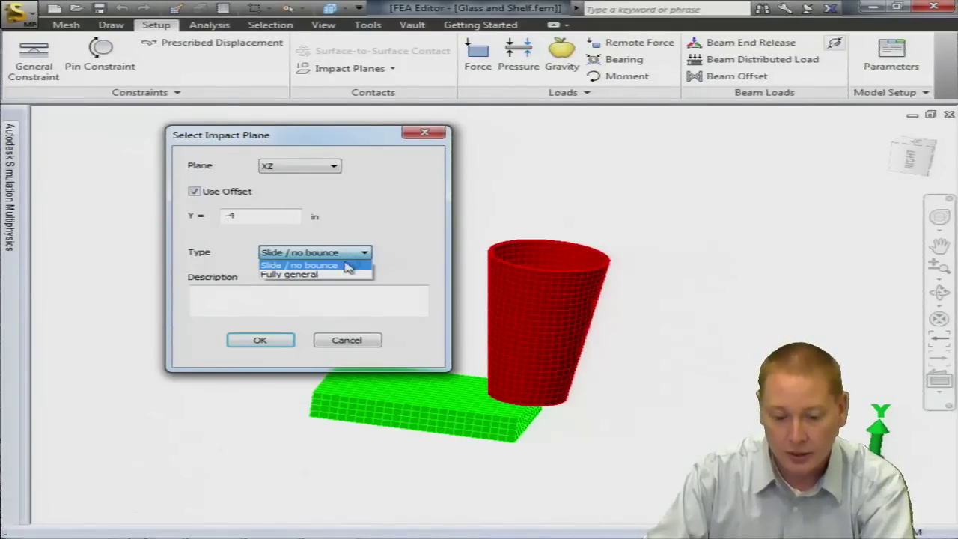
pyautogui.click(340, 273)
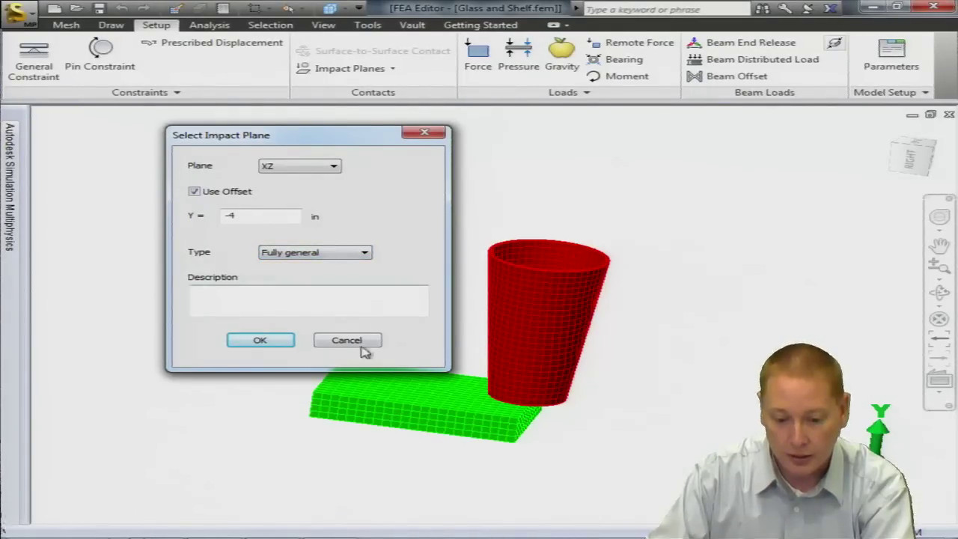
pyautogui.click(260, 340)
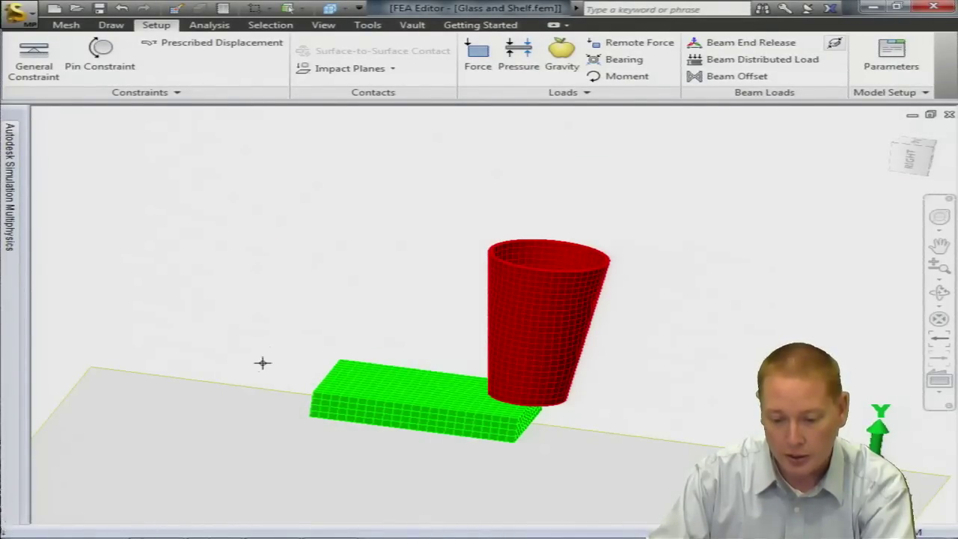
# Step: Orbit and zoom to show the impact plane, then bring up the Selection tools
pyautogui.moveTo(254, 330)
pyautogui.keyDown('shift'); pyautogui.mouseDown(button='middle')
pyautogui.moveTo(242, 336)
pyautogui.moveTo(212, 404)
pyautogui.moveTo(256, 352)
pyautogui.moveTo(209, 381)
pyautogui.moveTo(29, 379)
pyautogui.moveTo(228, 389)
pyautogui.moveTo(229, 404)
pyautogui.moveTo(152, 400)
pyautogui.moveTo(194, 395)
pyautogui.mouseUp(button='middle'); pyautogui.keyUp('shift')
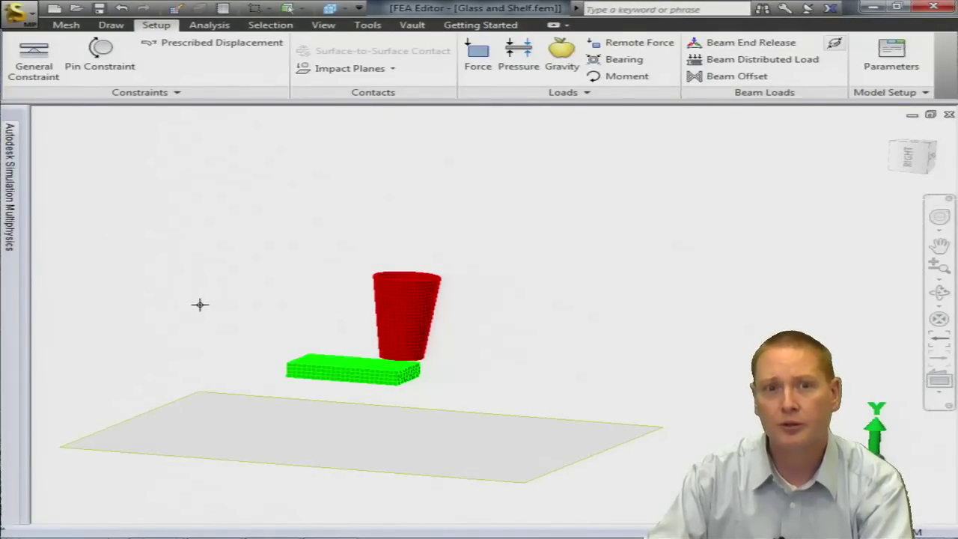
pyautogui.scroll(3, 196, 320)
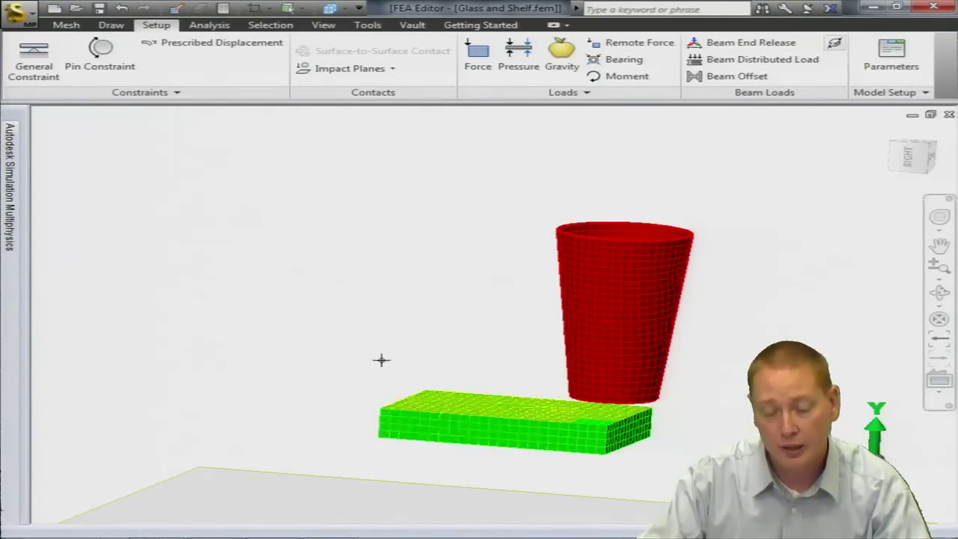
pyautogui.keyDown('shift'); pyautogui.moveTo(372, 385); pyautogui.dragTo(366, 349, button='middle'); pyautogui.keyUp('shift')
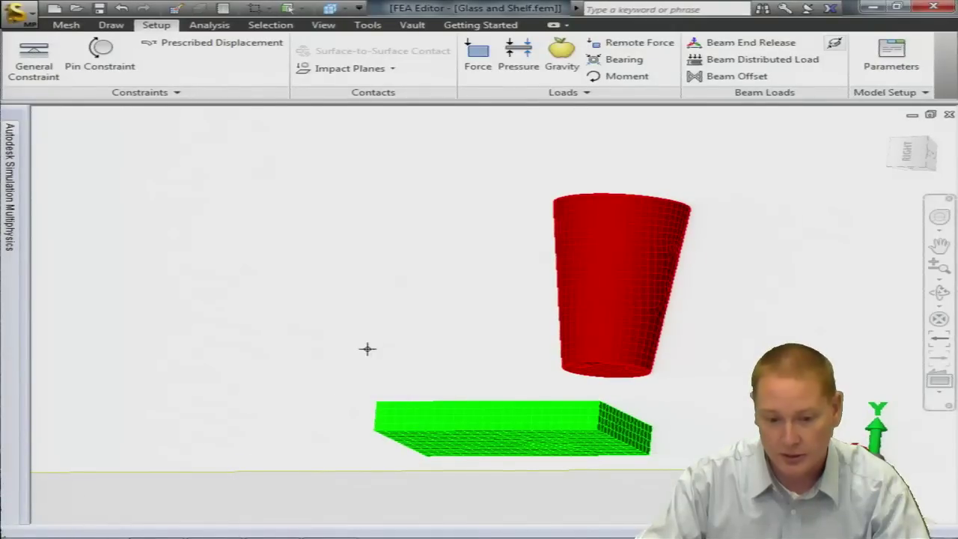
pyautogui.click(264, 27)
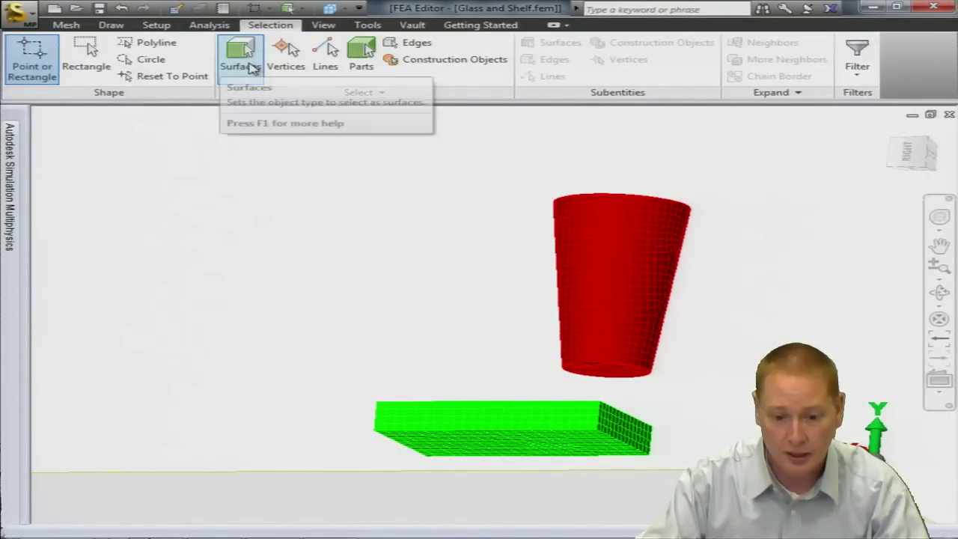
# Step: Fix all six degrees of freedom on the shelf's bottom surface
pyautogui.click(565, 442)
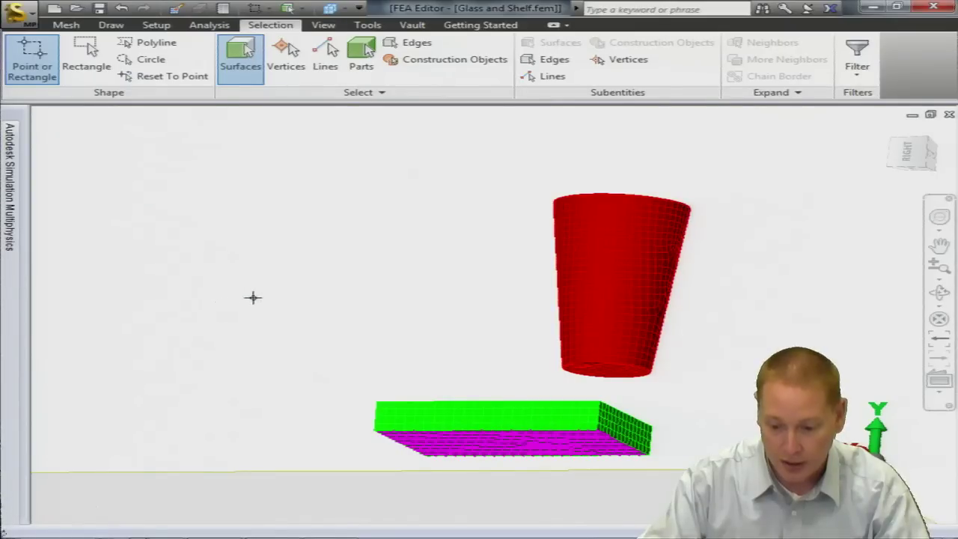
pyautogui.keyDown('shift'); pyautogui.moveTo(298, 280); pyautogui.dragTo(289, 331, button='middle'); pyautogui.keyUp('shift')
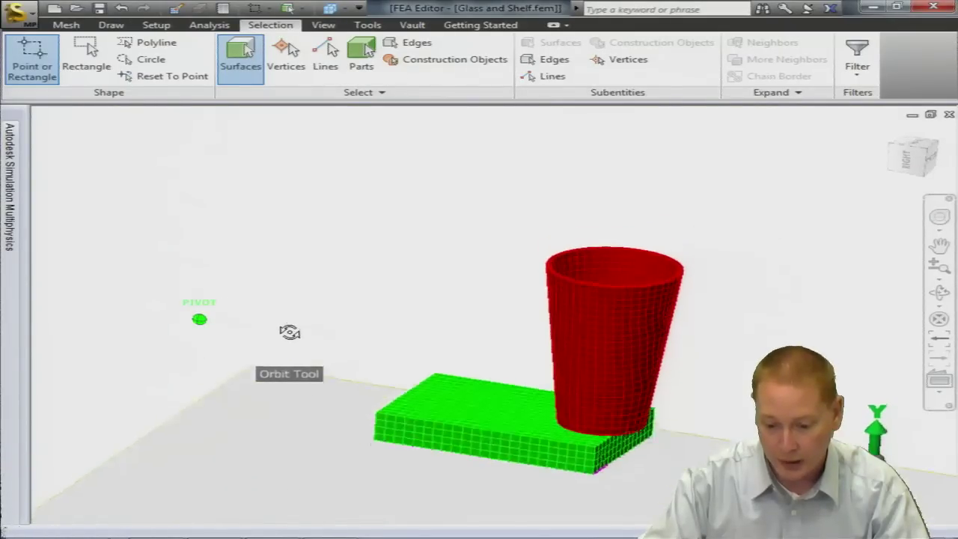
pyautogui.rightClick(241, 257)
pyautogui.moveTo(316, 312)
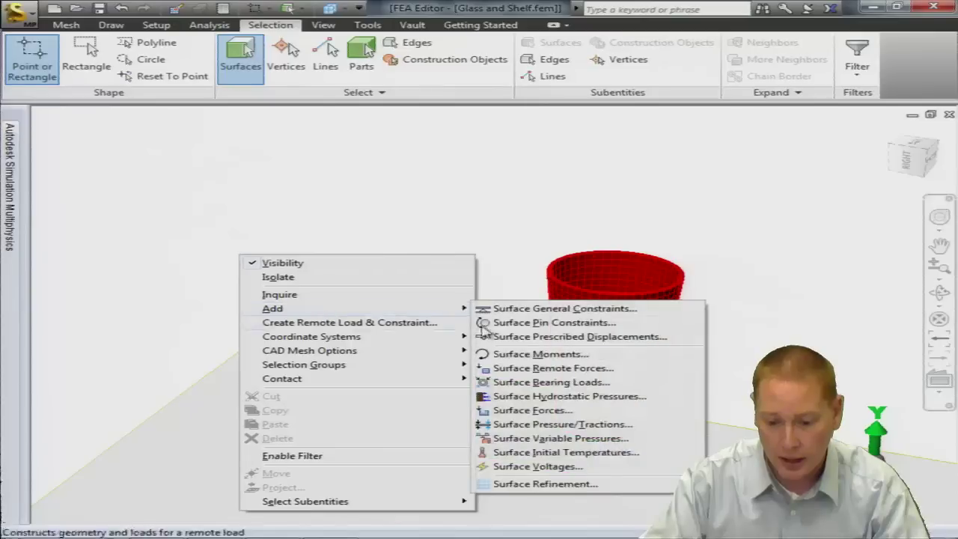
pyautogui.click(548, 309)
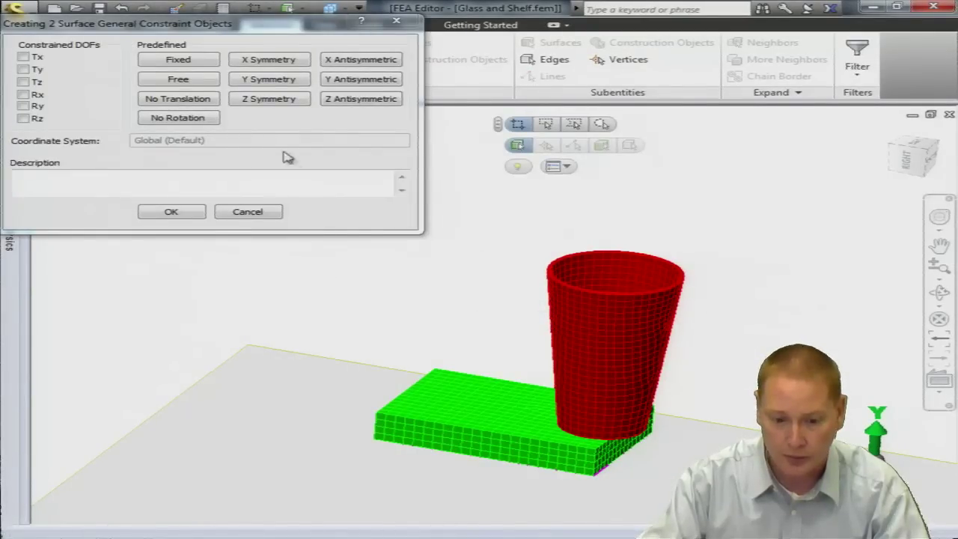
pyautogui.click(199, 65)
pyautogui.click(191, 214)
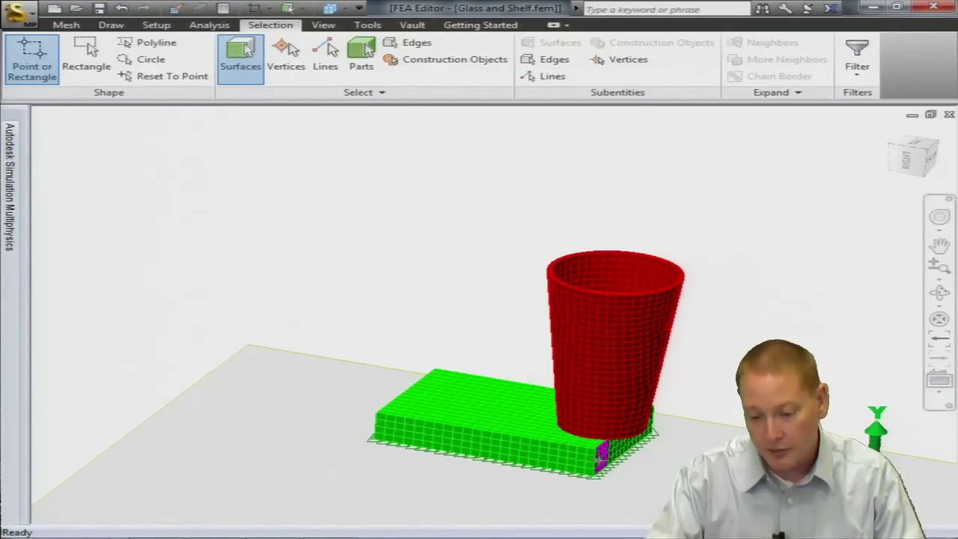
# Step: Select the end, front and top face patches at the shelf's corner
pyautogui.keyDown('shift'); pyautogui.moveTo(519, 396); pyautogui.dragTo(598, 434, button='middle'); pyautogui.keyUp('shift')
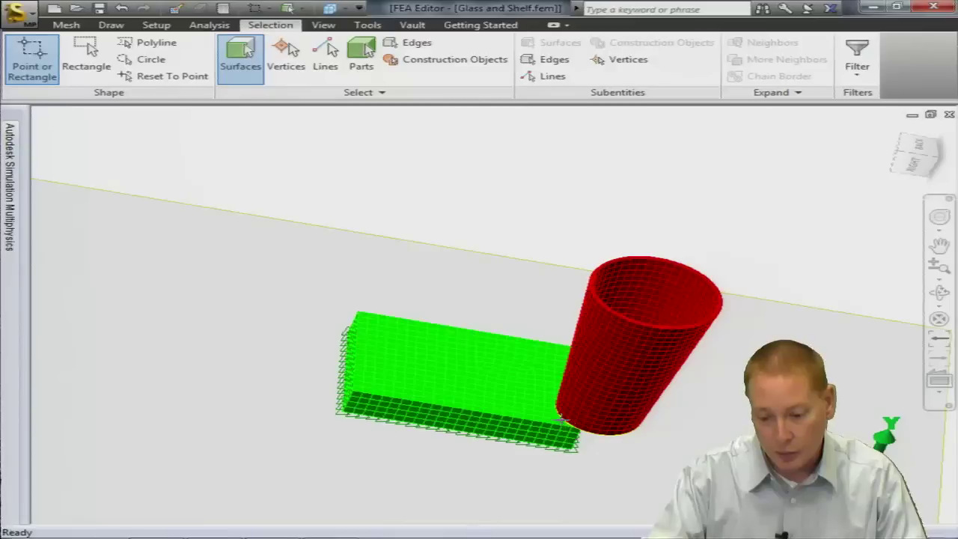
pyautogui.keyDown('shift'); pyautogui.moveTo(543, 419); pyautogui.dragTo(523, 393, button='middle'); pyautogui.keyUp('shift')
pyautogui.scroll(3, 562, 439)
pyautogui.scroll(3, 563, 439)
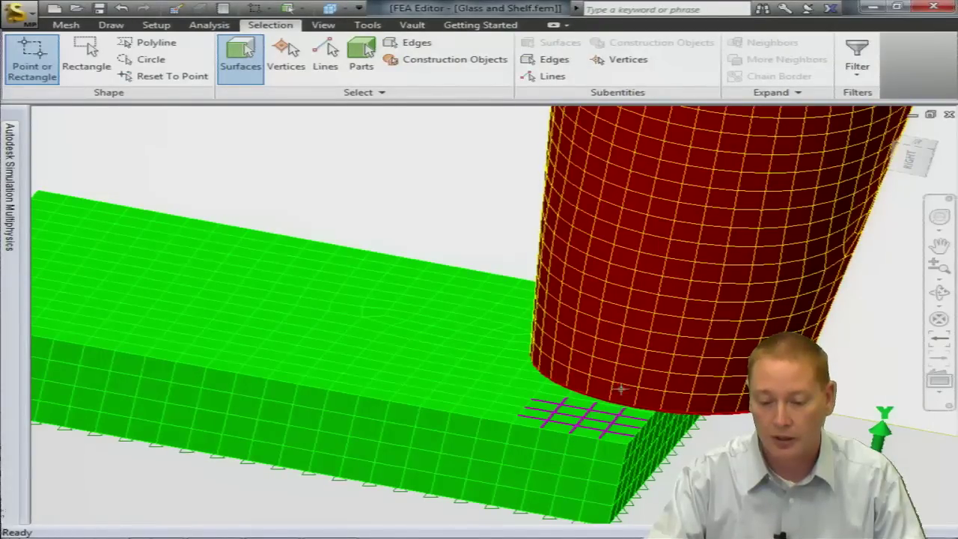
pyautogui.click(560, 458)
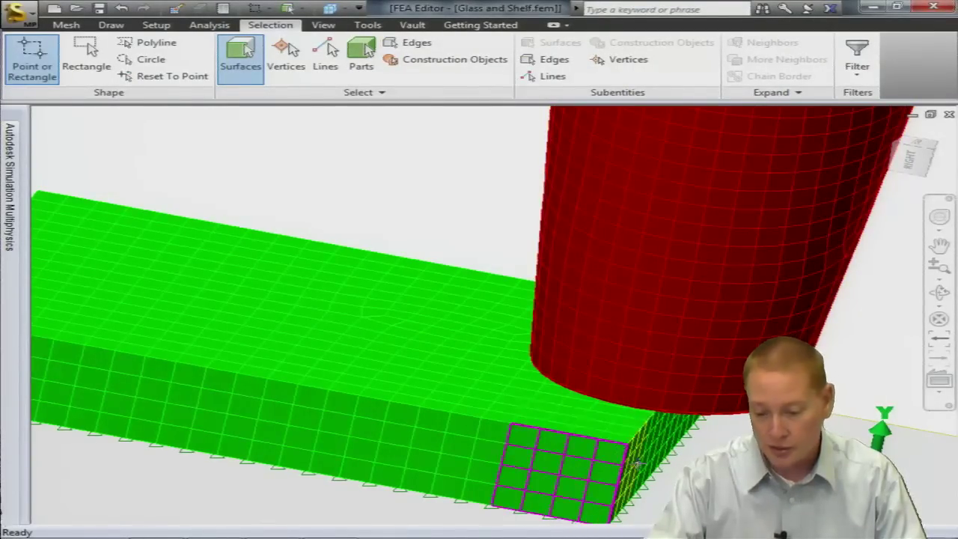
pyautogui.click(619, 490)
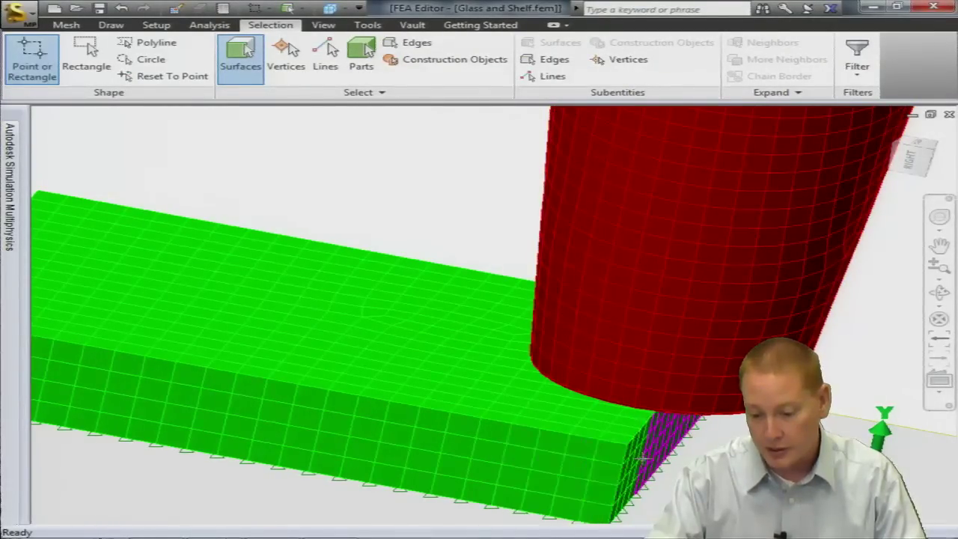
pyautogui.keyDown('ctrl'); pyautogui.click(588, 477); pyautogui.keyUp('ctrl')
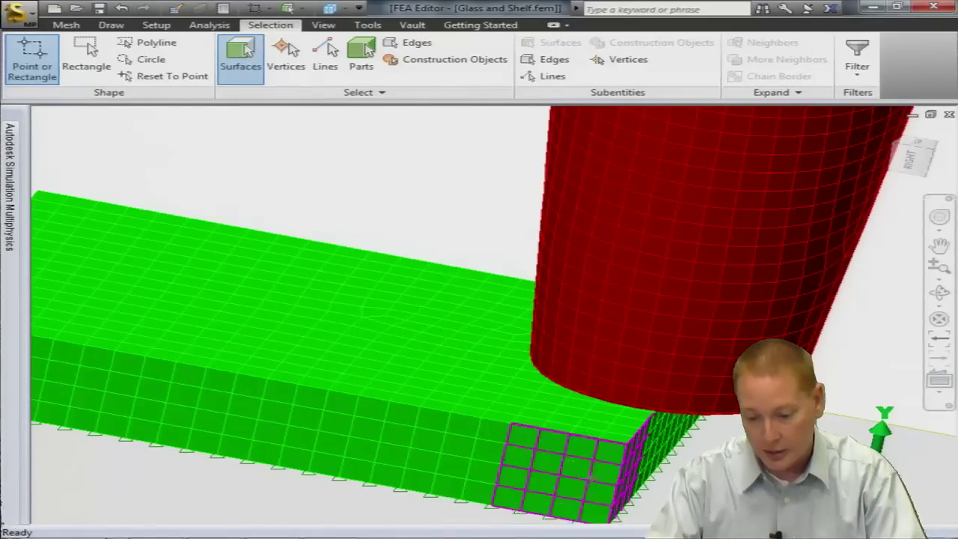
pyautogui.keyDown('ctrl'); pyautogui.click(607, 424); pyautogui.keyUp('ctrl')
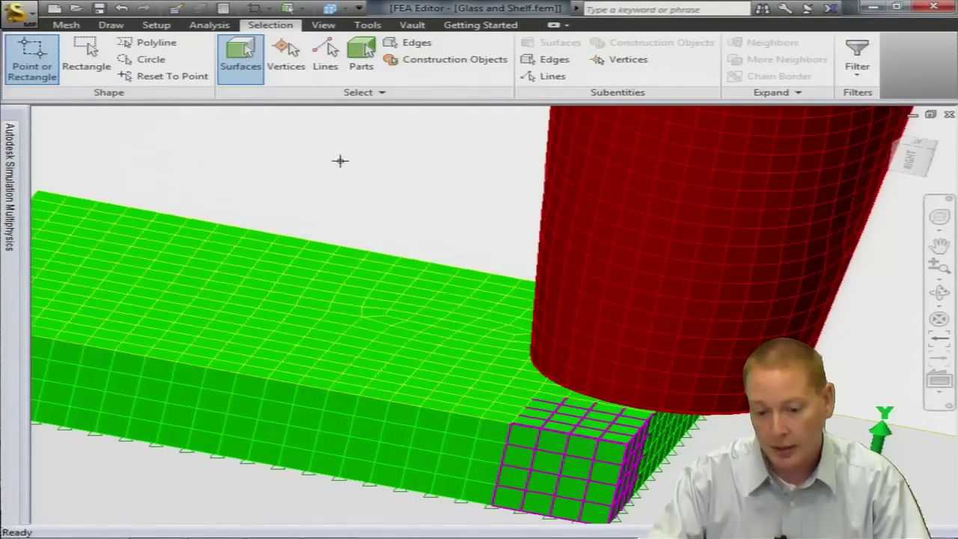
# Step: Save the selected shelf-corner faces as a new selection group, then deselect
pyautogui.rightClick(305, 164)
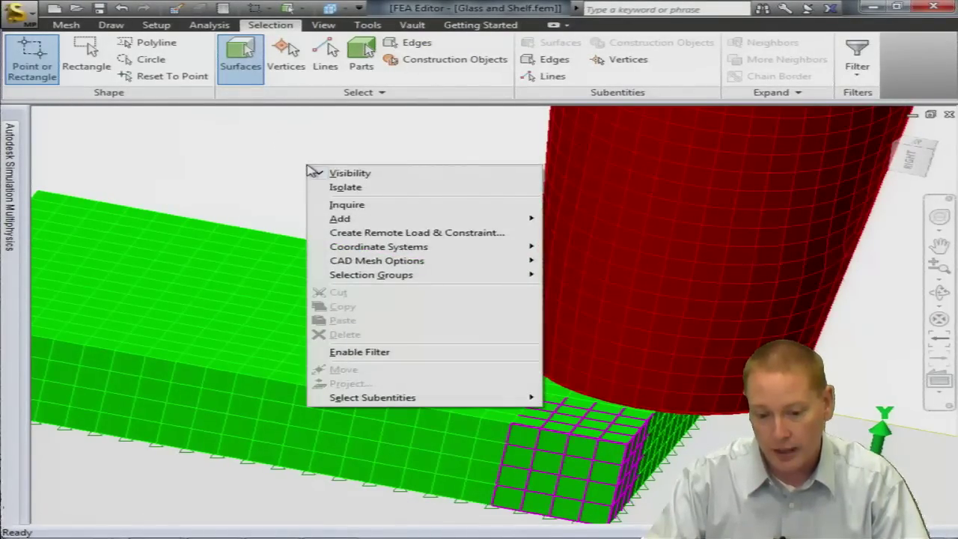
pyautogui.moveTo(407, 277)
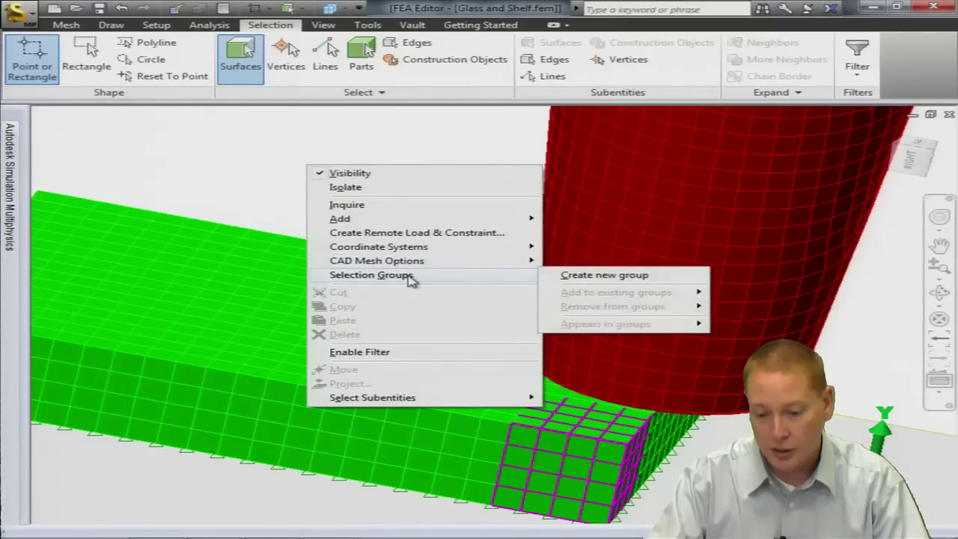
pyautogui.click(566, 278)
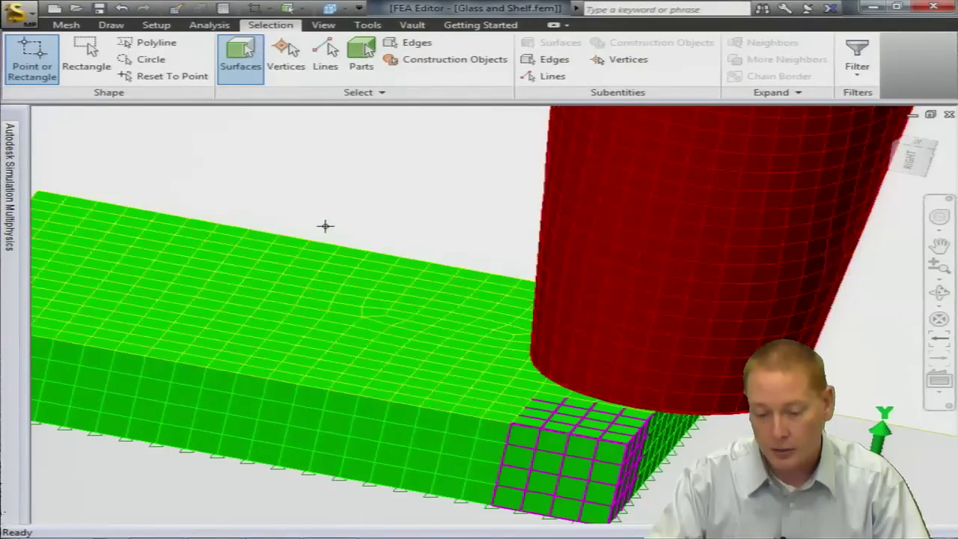
pyautogui.click(462, 191)
pyautogui.scroll(-5, 458, 196)
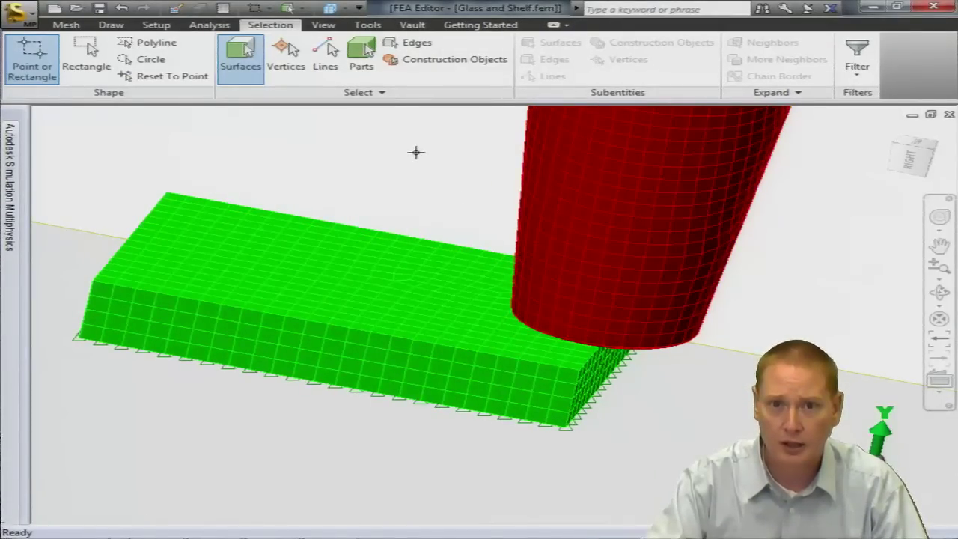
# Step: Group the cup's bottom face and side wall as a second selection group
pyautogui.keyDown('shift'); pyautogui.moveTo(429, 160); pyautogui.dragTo(532, 116, button='middle'); pyautogui.keyUp('shift')
pyautogui.click(627, 270)
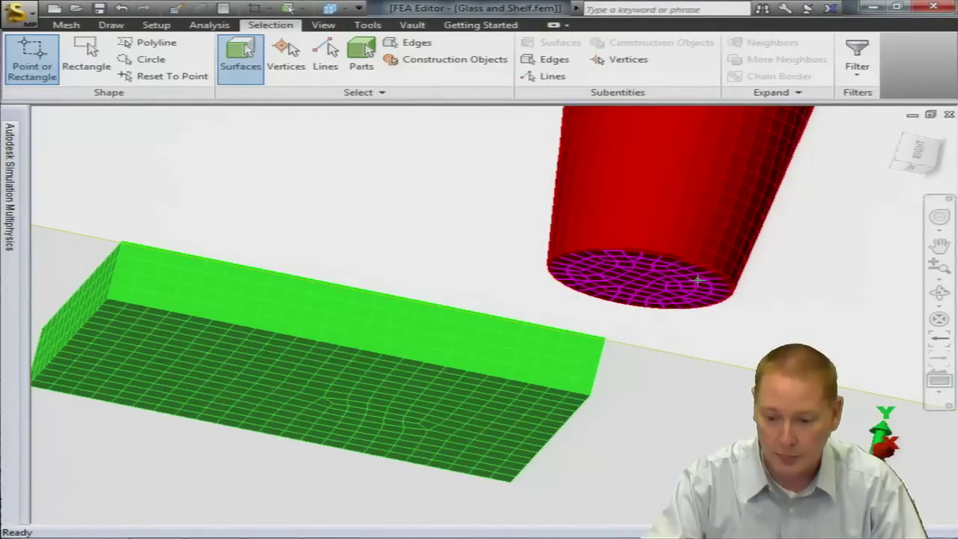
pyautogui.keyDown('shift'); pyautogui.moveTo(697, 278); pyautogui.dragTo(696, 266, button='middle'); pyautogui.keyUp('shift')
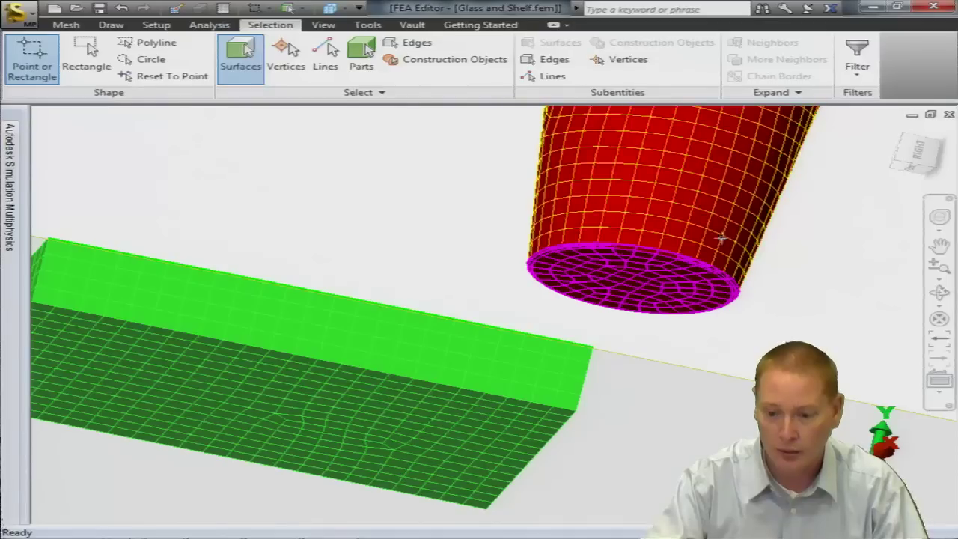
pyautogui.click(681, 213)
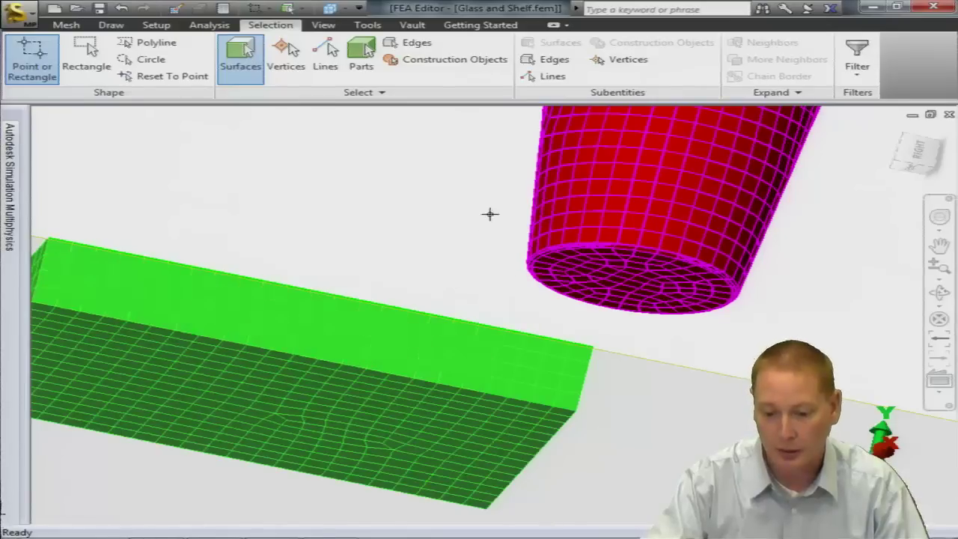
pyautogui.rightClick(321, 139)
pyautogui.moveTo(432, 249)
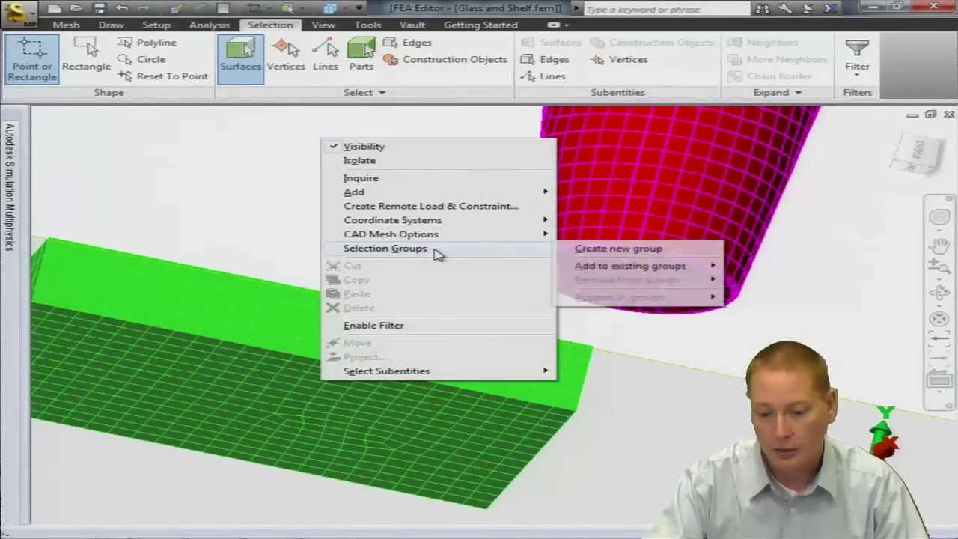
pyautogui.click(624, 252)
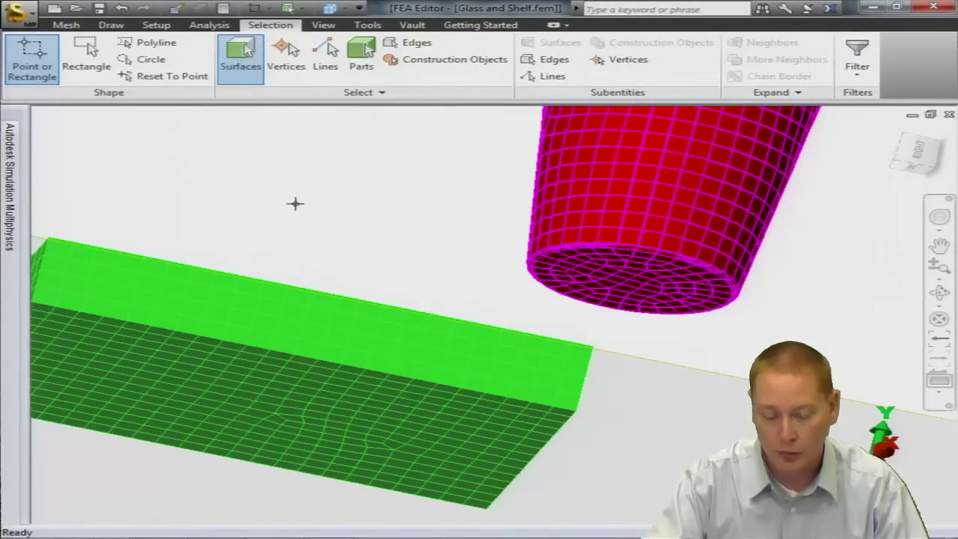
pyautogui.click(354, 192)
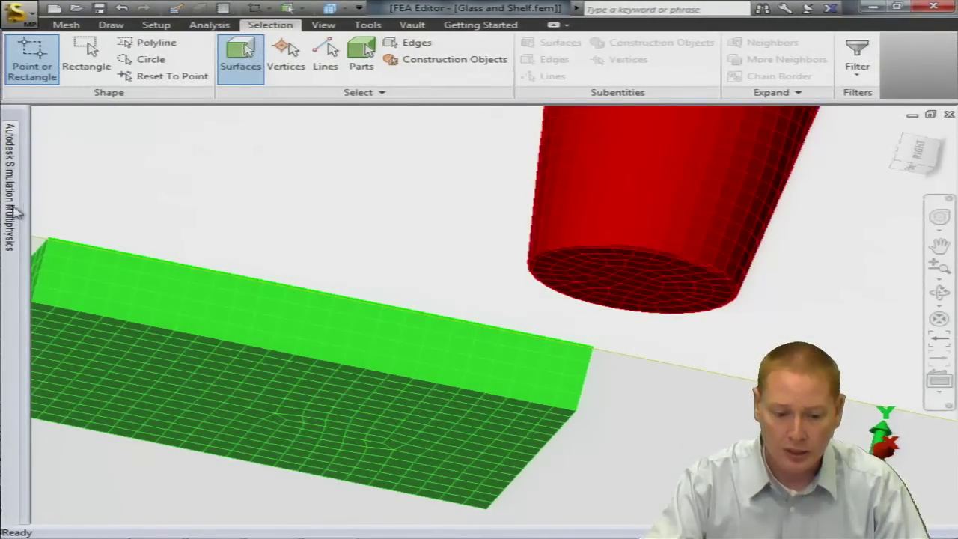
# Step: Check the shelf patch in Surface Group 1 and the cup surfaces in Group 2, then select Group 1
pyautogui.moveTo(6, 215)
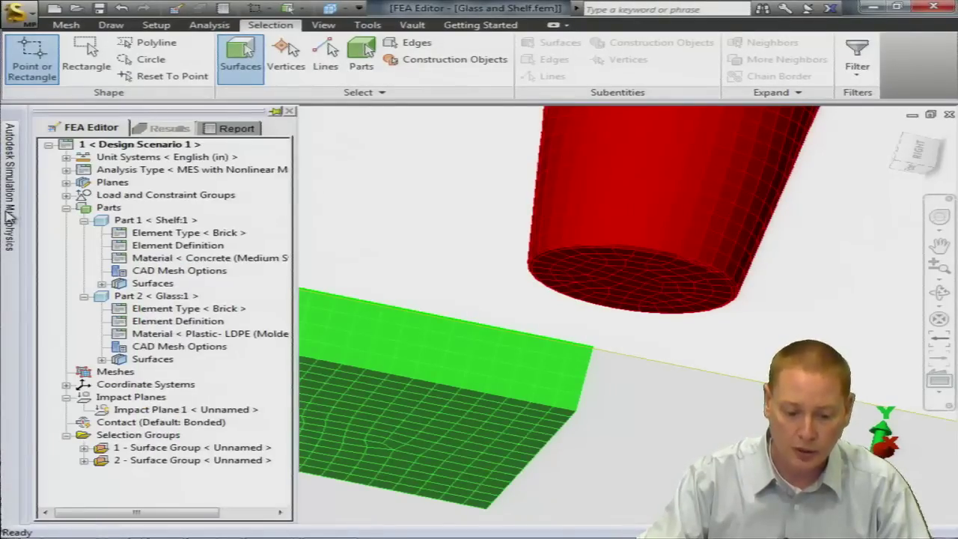
pyautogui.click(159, 449)
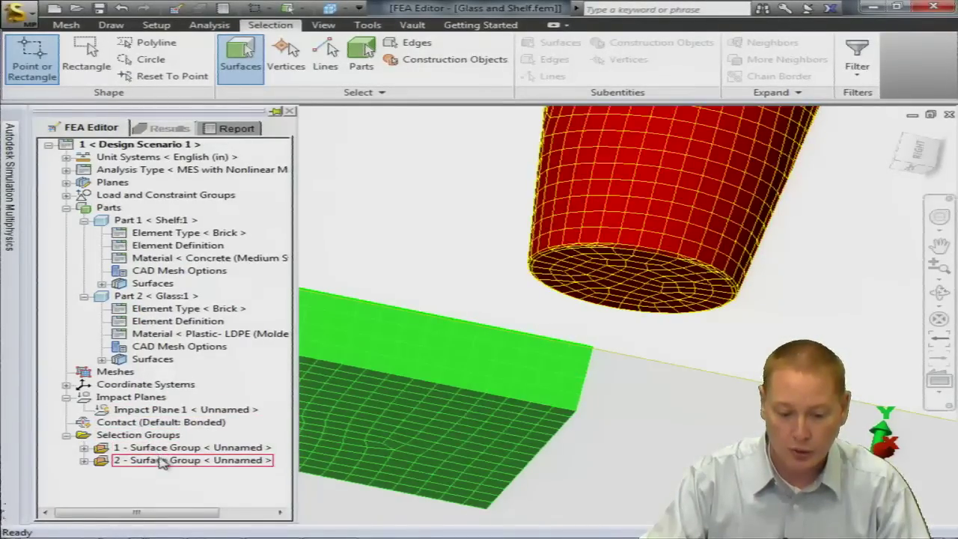
pyautogui.click(174, 461)
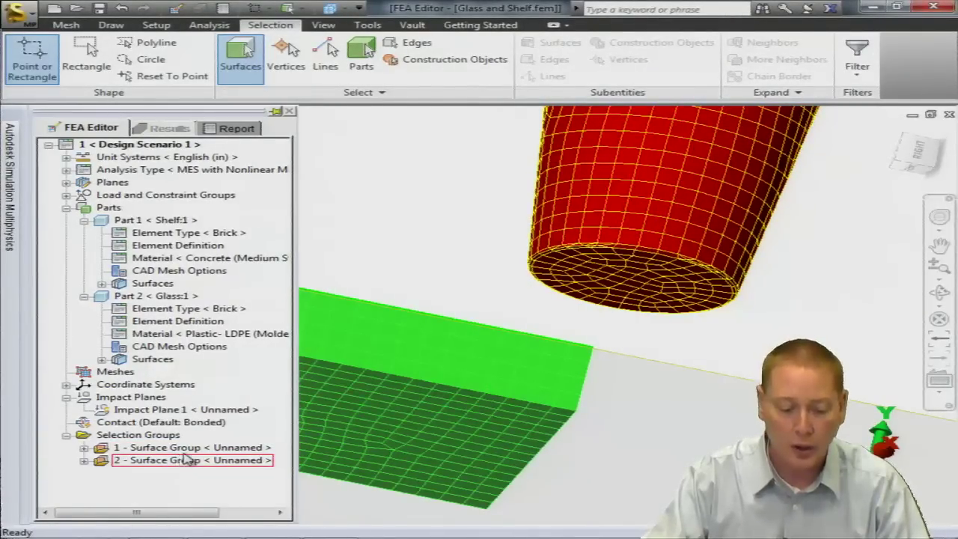
pyautogui.press('Up')
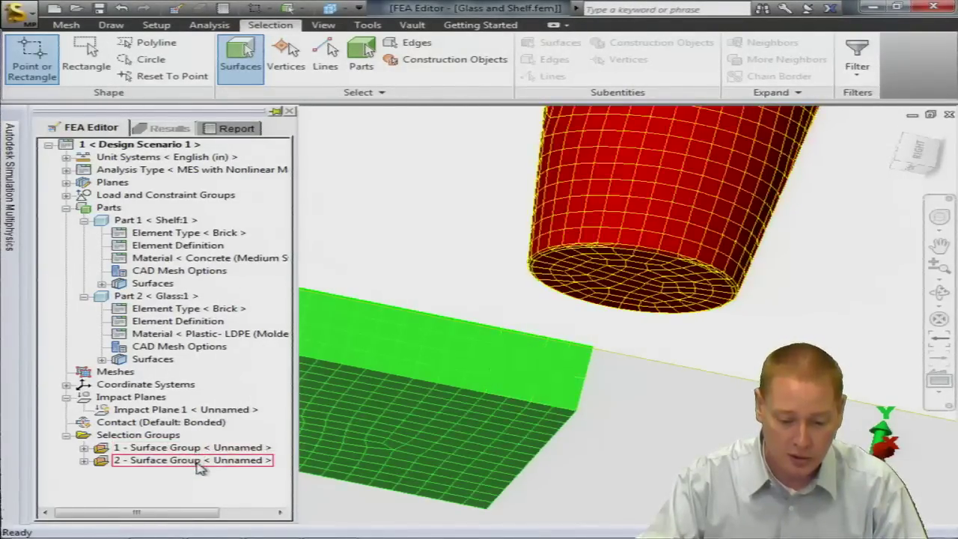
pyautogui.click(196, 448)
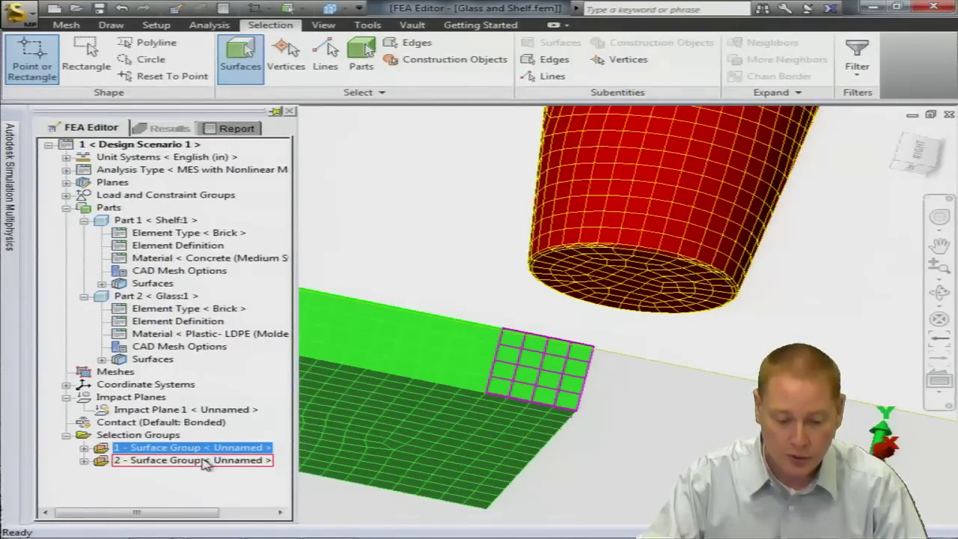
# Step: Add Surface Group 2 to the selection and define a surface contact pair between the two groups
pyautogui.keyDown('ctrl'); pyautogui.click(202, 460); pyautogui.keyUp('ctrl')
pyautogui.rightClick(203, 459)
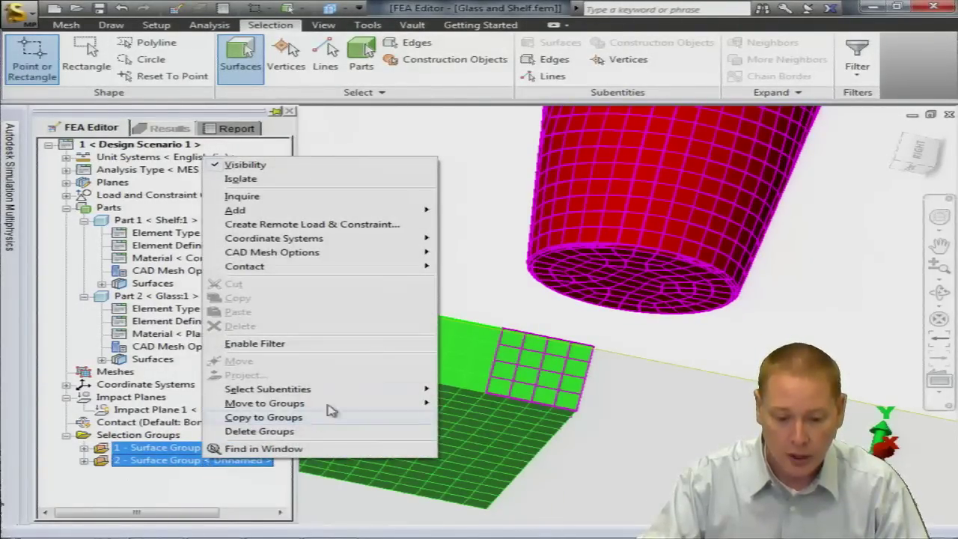
pyautogui.moveTo(399, 274)
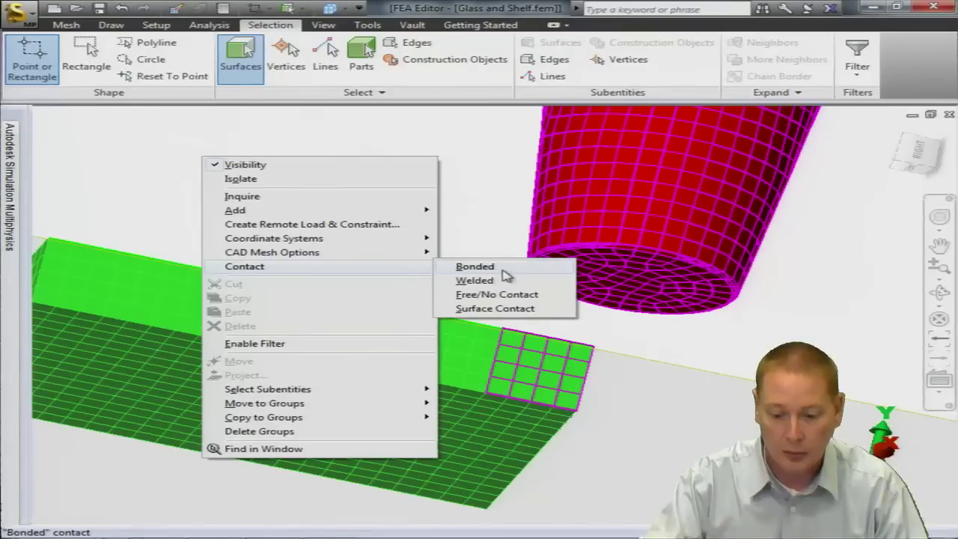
pyautogui.click(495, 308)
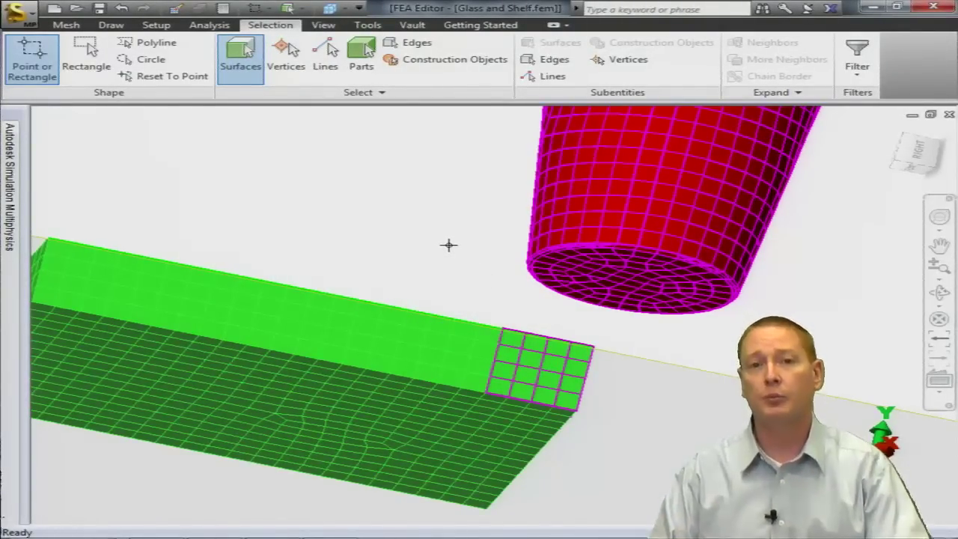
# Step: Open the Settings of the new Surface < G1 with G2 > contact pair
pyautogui.click(16, 259)
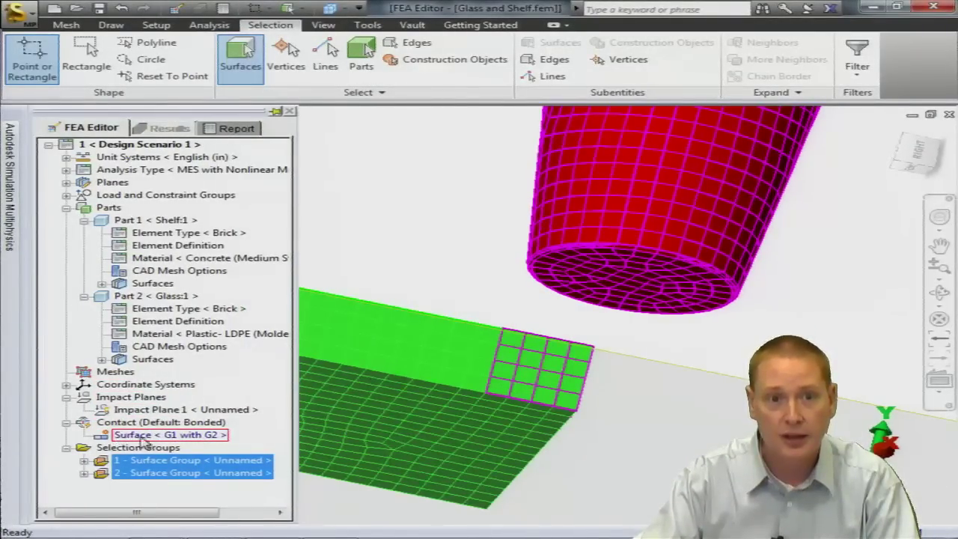
pyautogui.rightClick(193, 440)
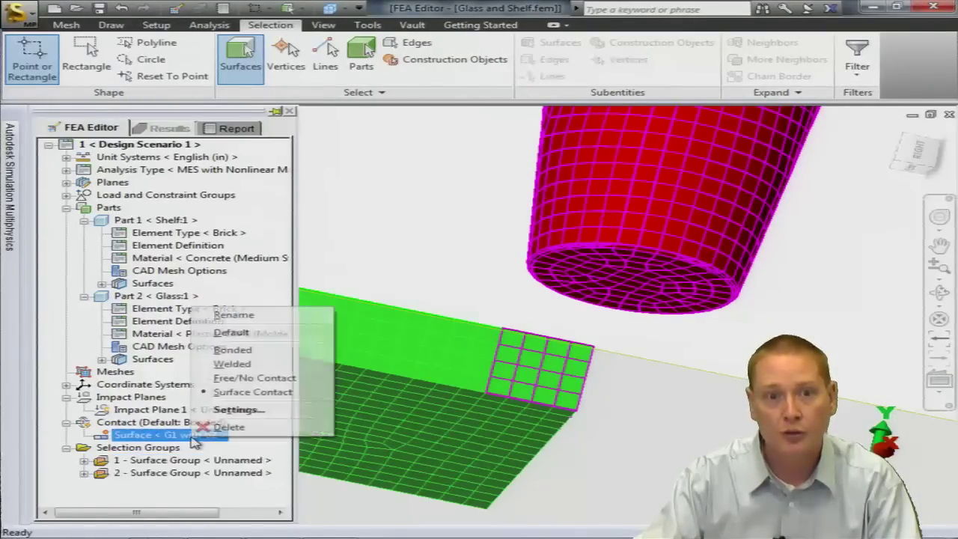
pyautogui.click(239, 410)
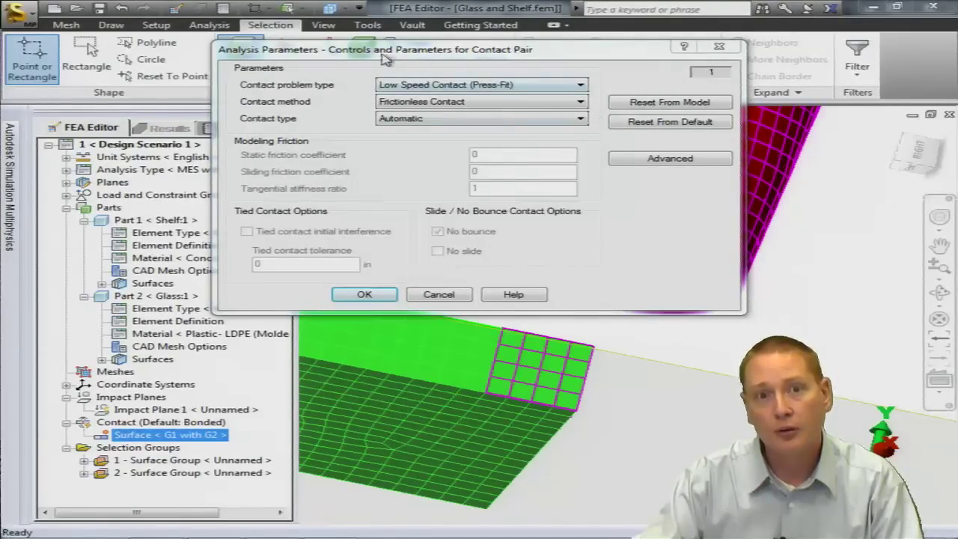
# Step: Set the G1–G2 contact problem type to High Speed Contact (Impact) and accept
pyautogui.moveTo(477, 57); pyautogui.dragTo(568, 153)
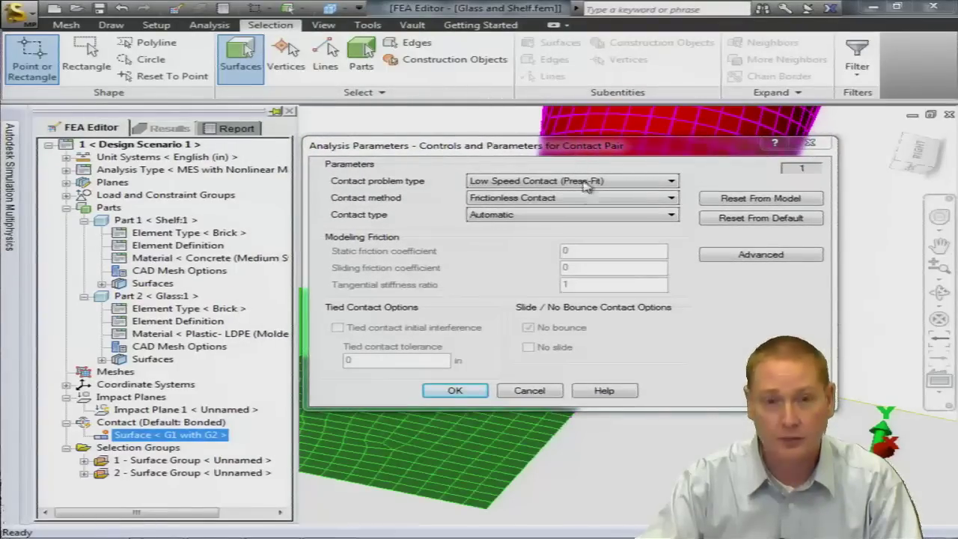
pyautogui.click(543, 182)
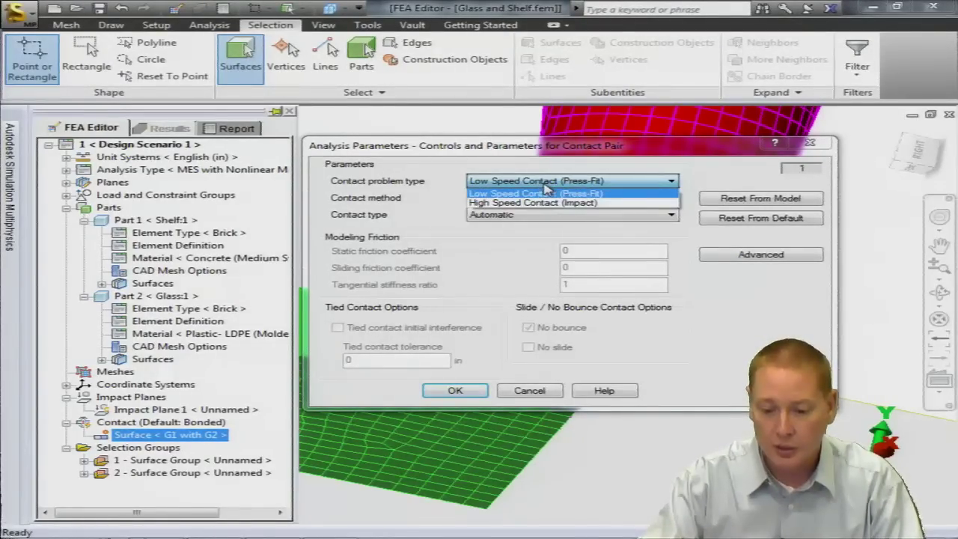
pyautogui.click(542, 202)
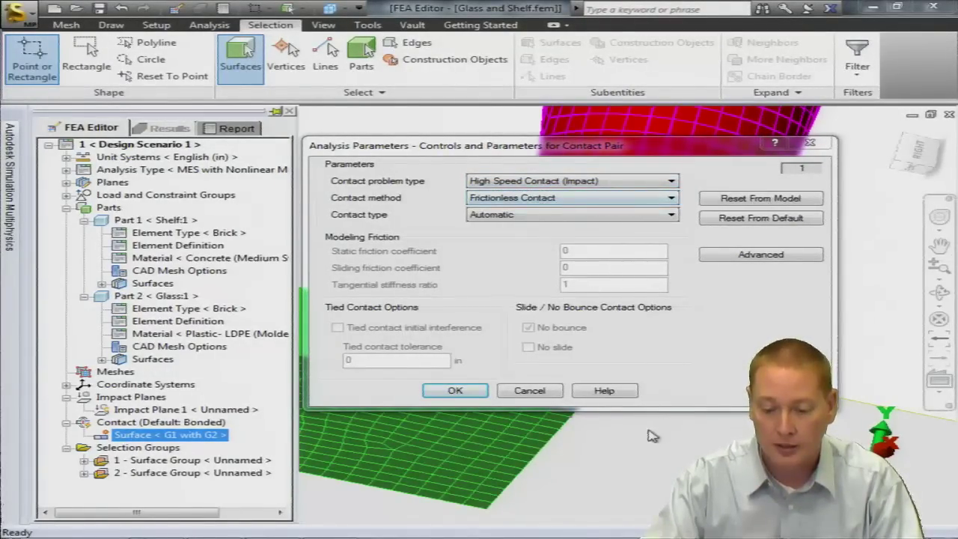
pyautogui.click(465, 392)
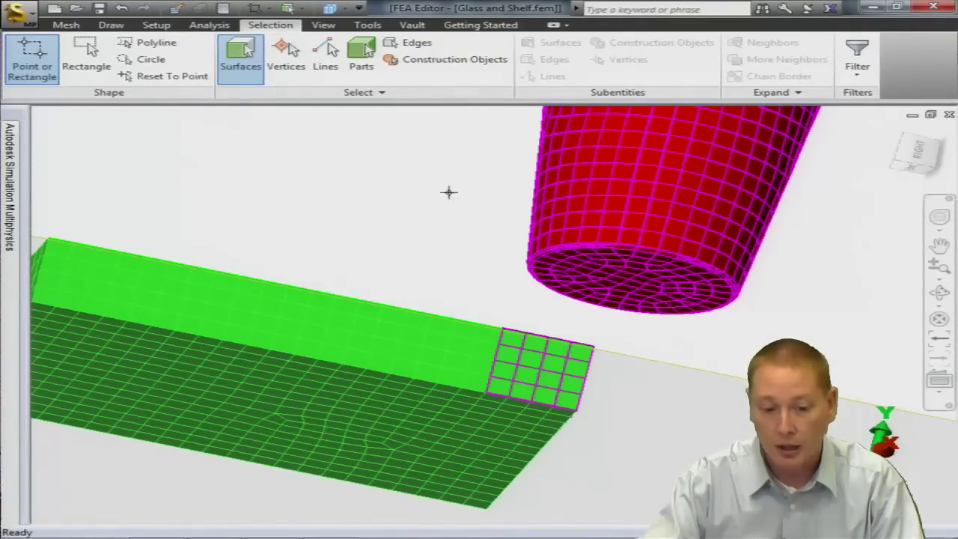
# Step: In Analysis Parameters, set the event duration to 0.5 s and 100 time steps
pyautogui.click(157, 24)
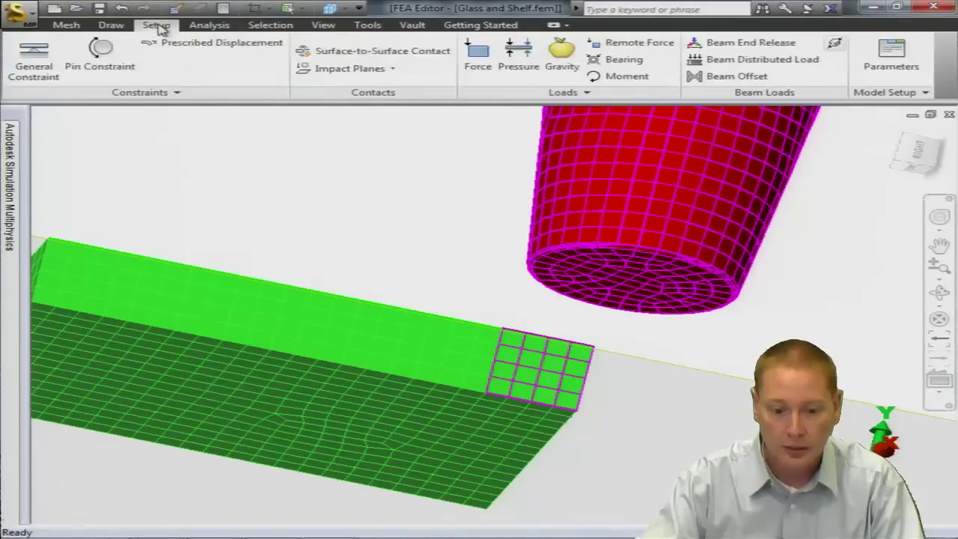
pyautogui.click(885, 66)
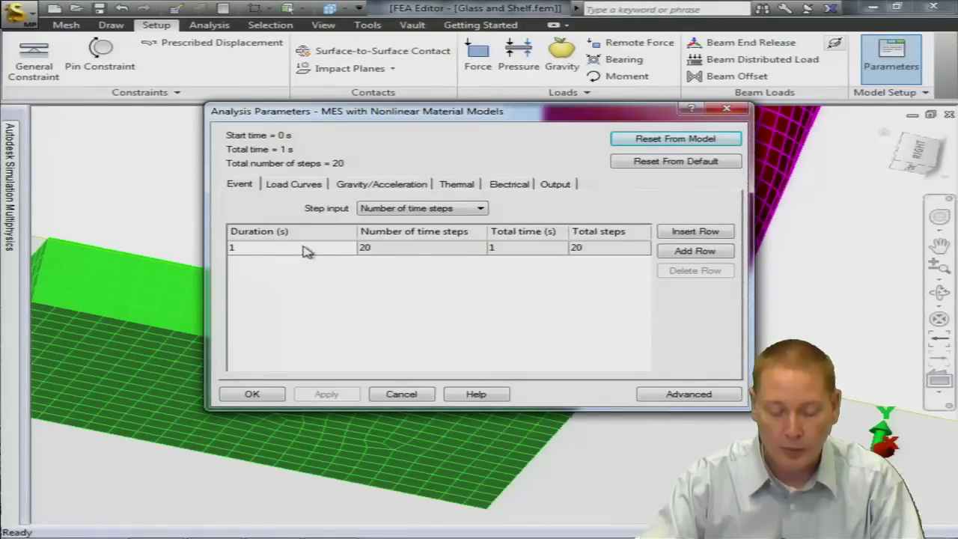
pyautogui.doubleClick(305, 248)
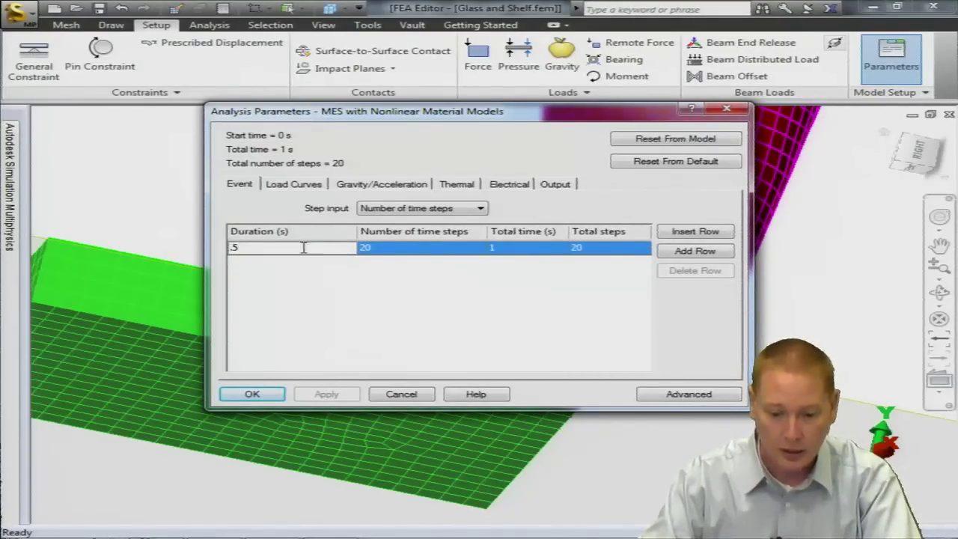
pyautogui.click(440, 247)
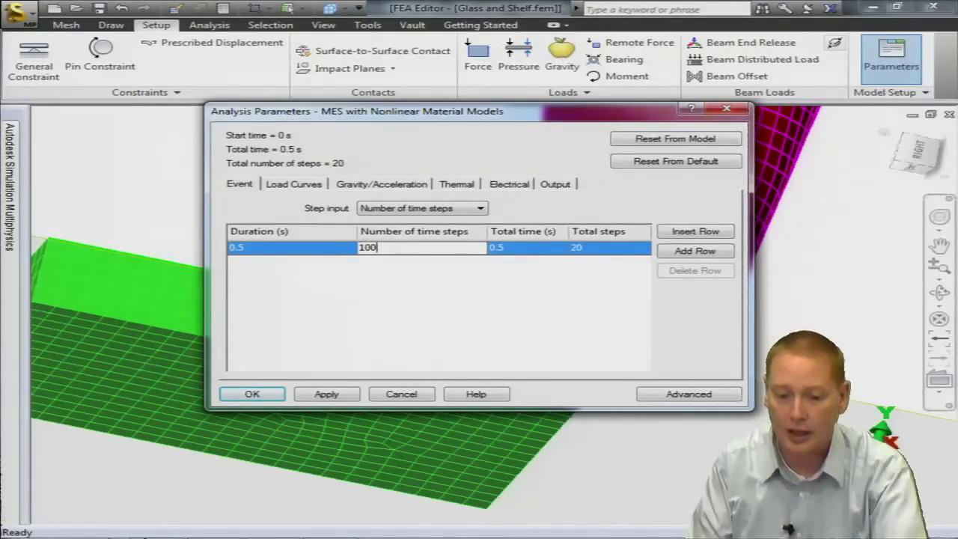
# Step: Edit the load curve table, entering 1 as the first multiplier
pyautogui.click(308, 187)
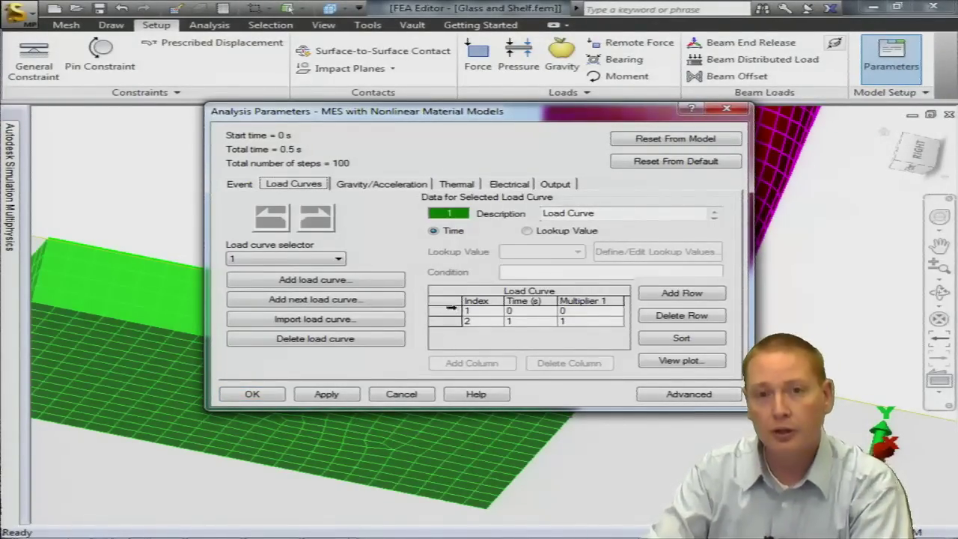
pyautogui.click(588, 311)
pyautogui.write('1')
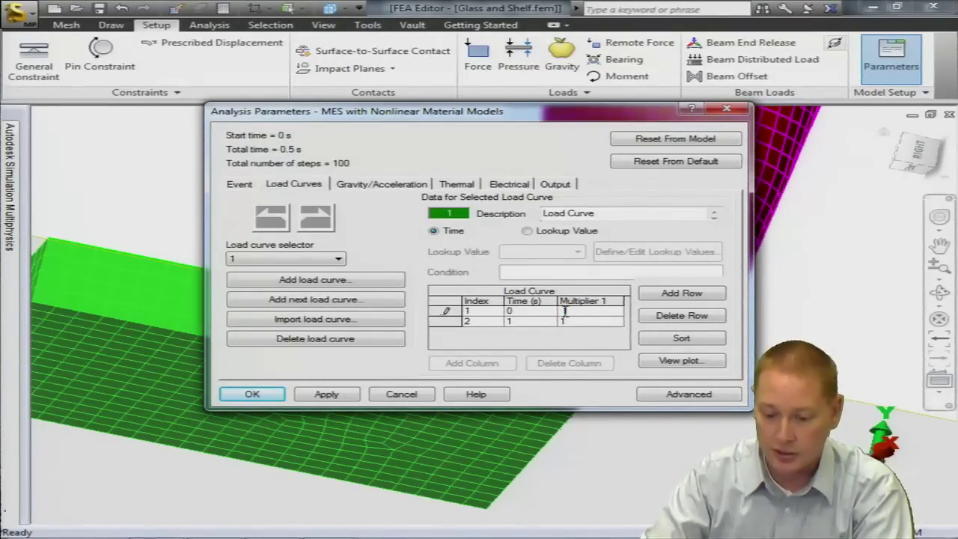
pyautogui.click(535, 322)
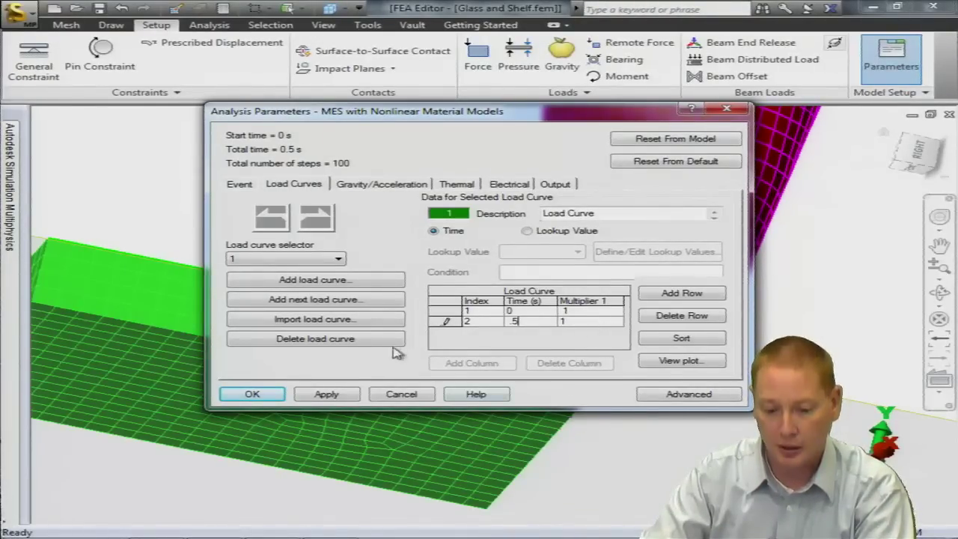
# Step: Apply 386.4 in/s² gravity along −Y with Z multiplier 0 and close the parameters
pyautogui.click(394, 187)
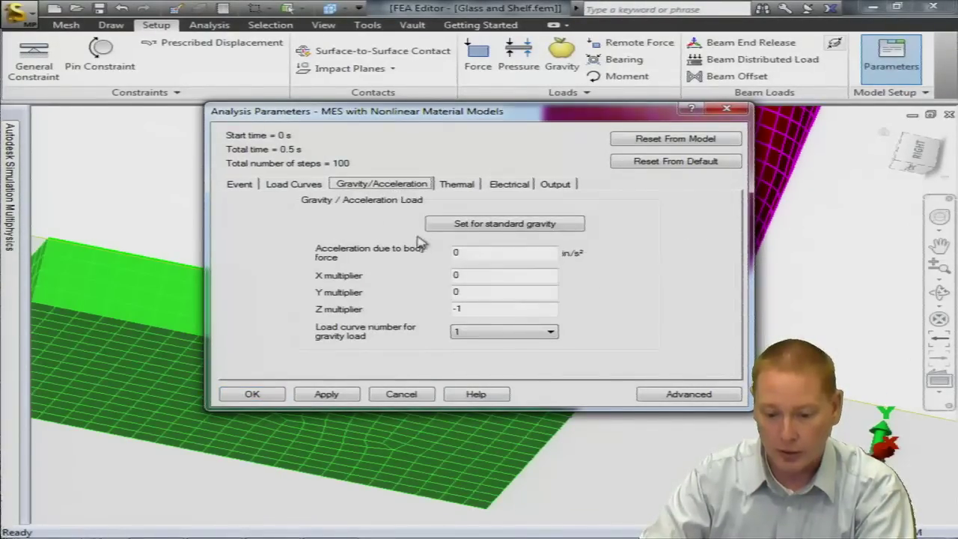
pyautogui.click(511, 225)
pyautogui.doubleClick(504, 291)
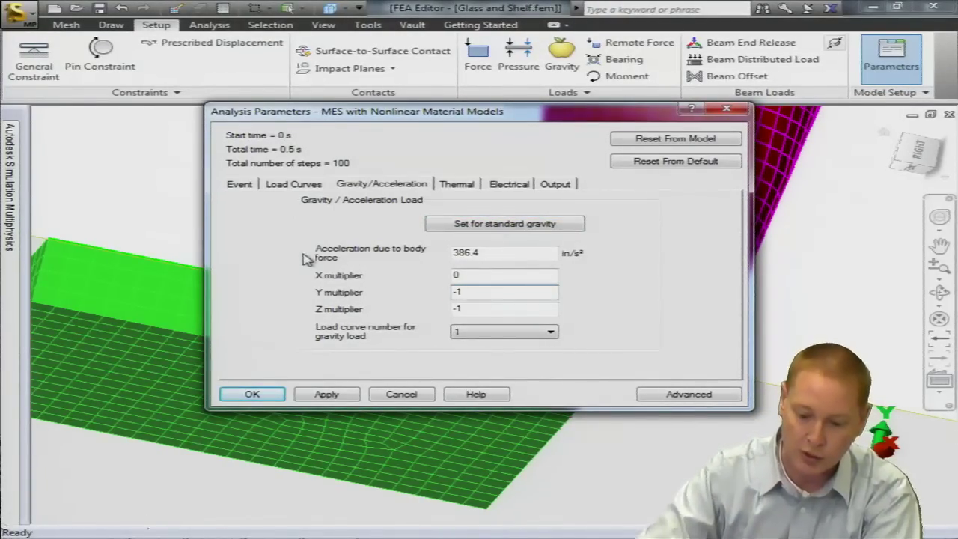
pyautogui.doubleClick(482, 309)
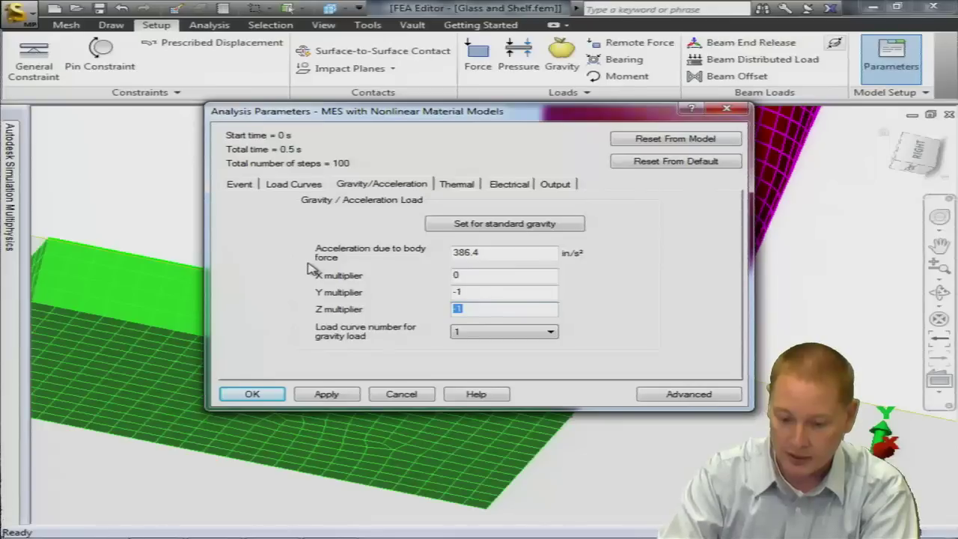
pyautogui.write('0')
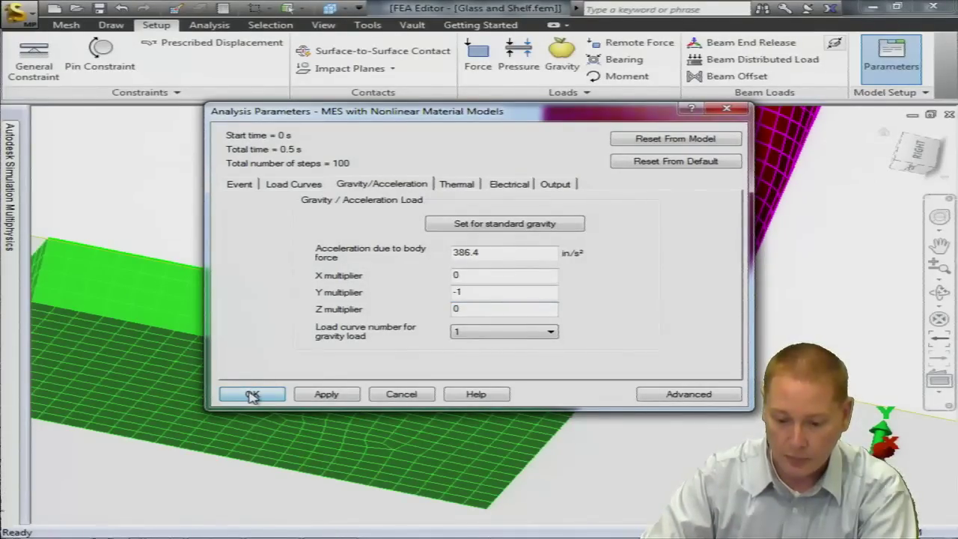
pyautogui.click(251, 393)
pyautogui.moveTo(14, 156)
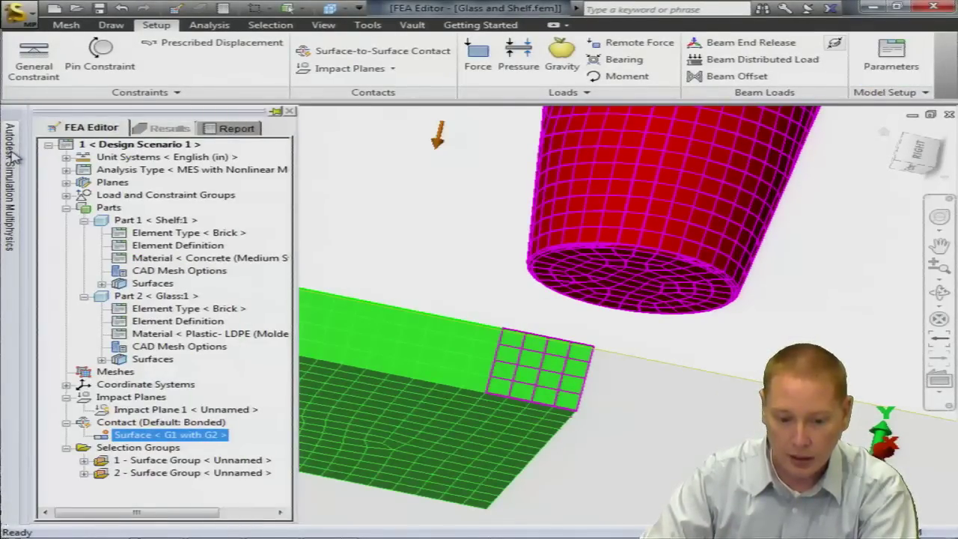
# Step: Run the drop-test simulation, giving displacement magnitude results peaking at 10.0695 in
pyautogui.click(67, 194)
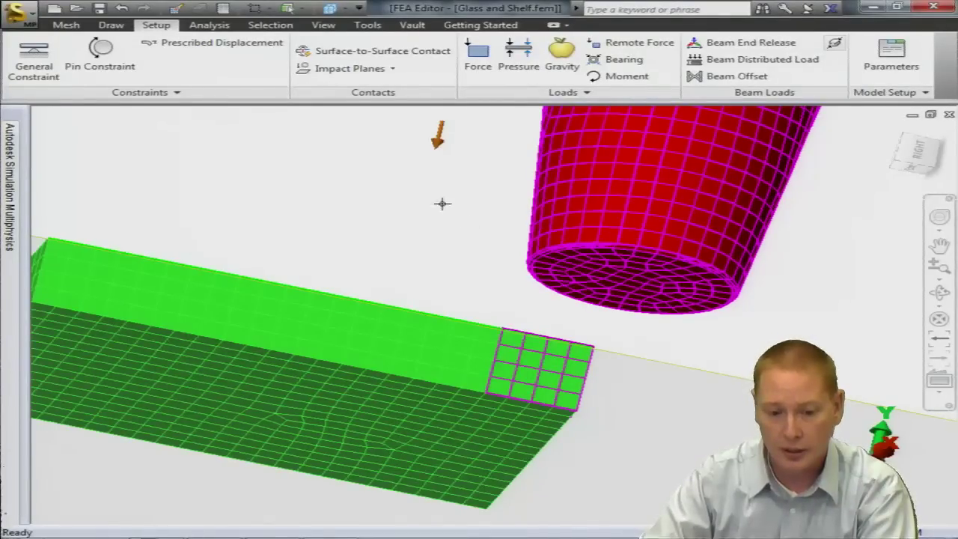
pyautogui.click(215, 26)
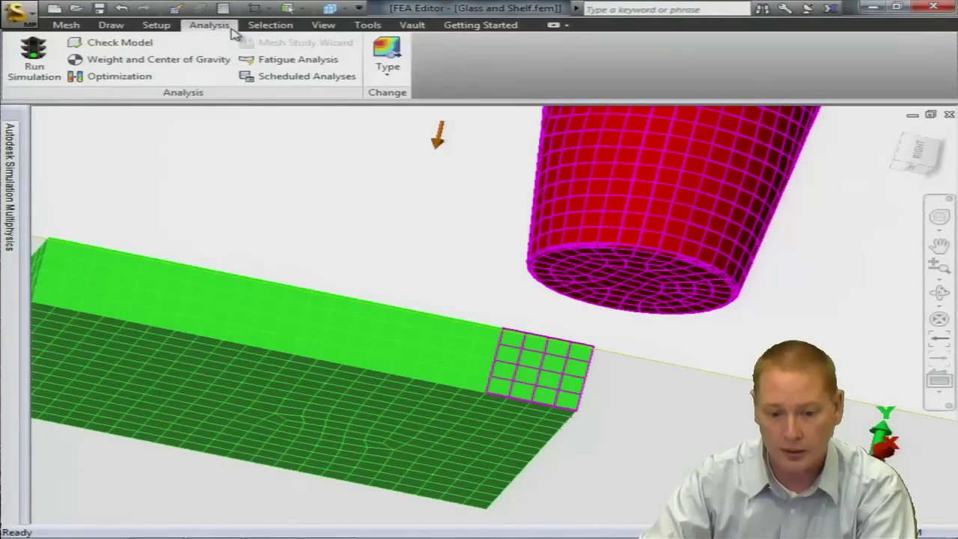
pyautogui.click(46, 77)
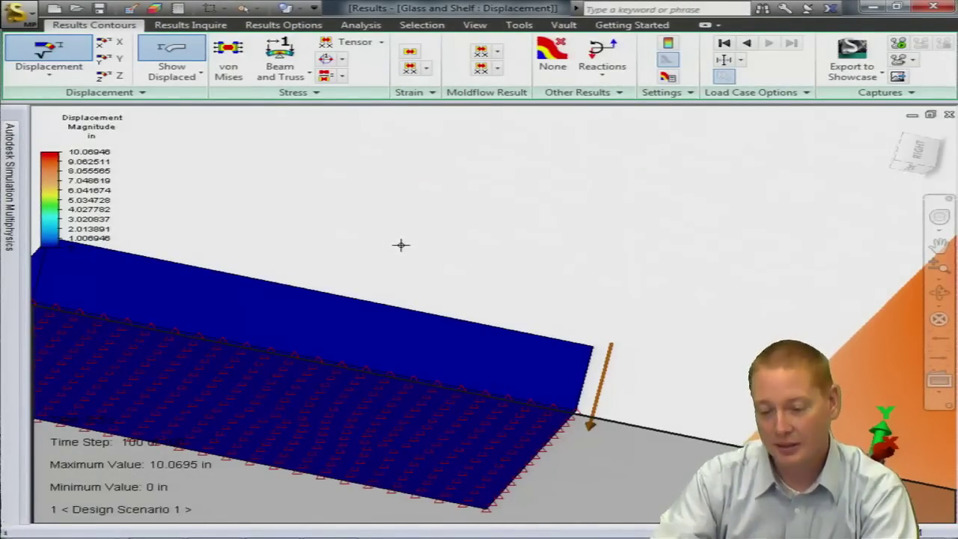
# Step: Rewind displacement results to the first step and advance to step 3 (0.015 s), before impact
pyautogui.moveTo(487, 226)
pyautogui.keyDown('shift'); pyautogui.mouseDown(button='middle')
pyautogui.moveTo(559, 257)
pyautogui.moveTo(509, 273)
pyautogui.moveTo(472, 301)
pyautogui.moveTo(564, 231)
pyautogui.mouseUp(button='middle'); pyautogui.keyUp('shift')
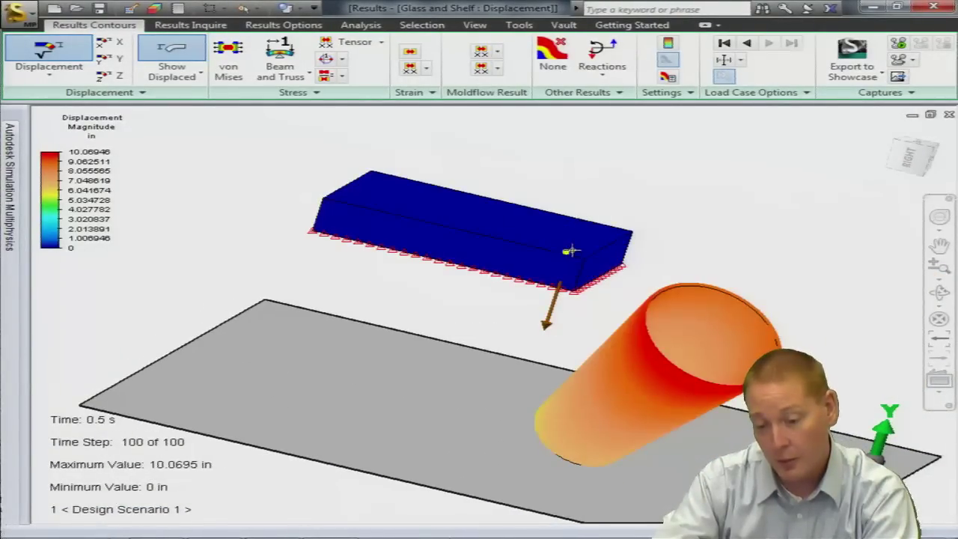
pyautogui.moveTo(509, 303)
pyautogui.keyDown('shift'); pyautogui.mouseDown(button='middle')
pyautogui.moveTo(582, 310)
pyautogui.moveTo(551, 306)
pyautogui.mouseUp(button='middle'); pyautogui.keyUp('shift')
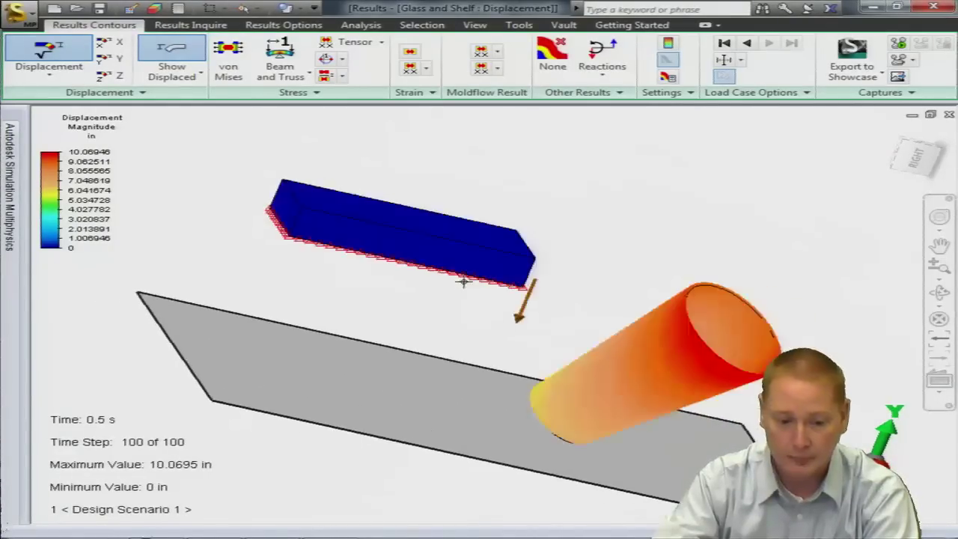
pyautogui.moveTo(462, 278)
pyautogui.keyDown('shift'); pyautogui.mouseDown(button='middle')
pyautogui.moveTo(374, 261)
pyautogui.moveTo(356, 240)
pyautogui.moveTo(446, 259)
pyautogui.moveTo(440, 274)
pyautogui.moveTo(495, 213)
pyautogui.mouseUp(button='middle'); pyautogui.keyUp('shift')
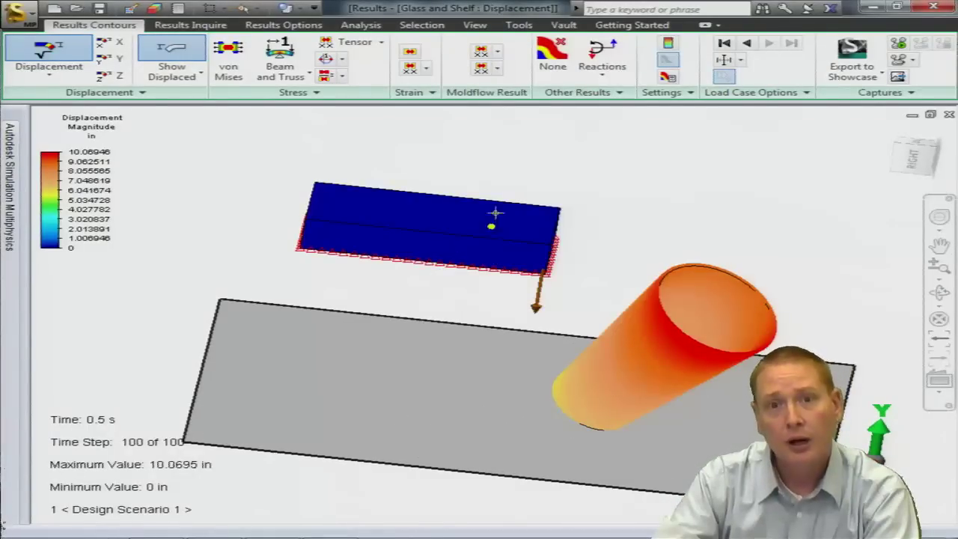
pyautogui.click(724, 44)
pyautogui.moveTo(679, 240)
pyautogui.keyDown('shift'); pyautogui.mouseDown(button='middle')
pyautogui.moveTo(727, 213)
pyautogui.moveTo(730, 228)
pyautogui.mouseUp(button='middle'); pyautogui.keyUp('shift')
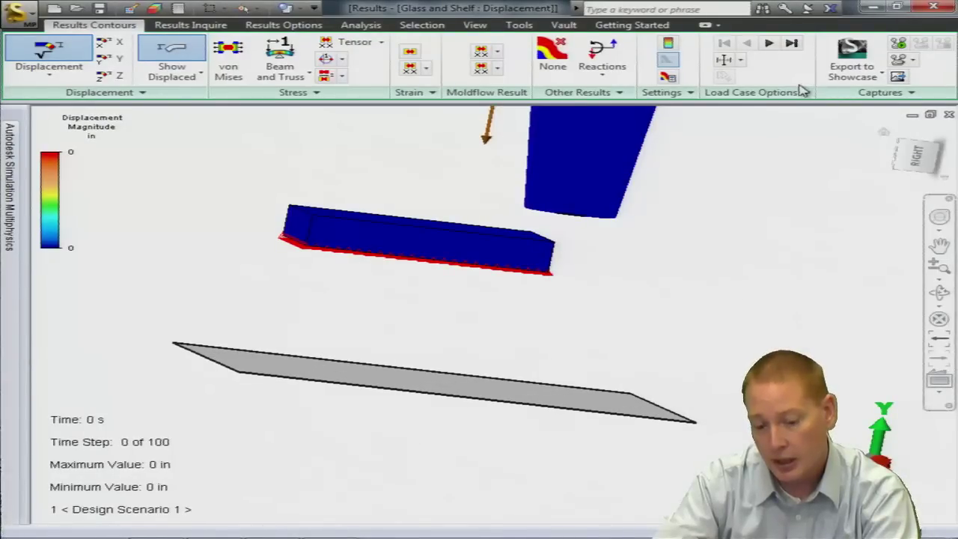
pyautogui.click(770, 44)
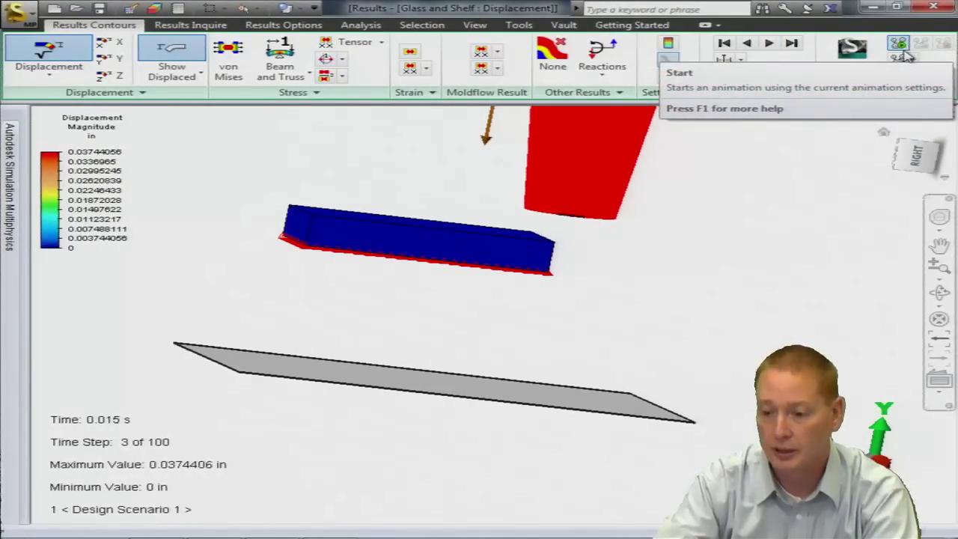
# Step: Play the displacement animation of the cup hitting the shelf, viewing it from Right and Top
pyautogui.click(900, 47)
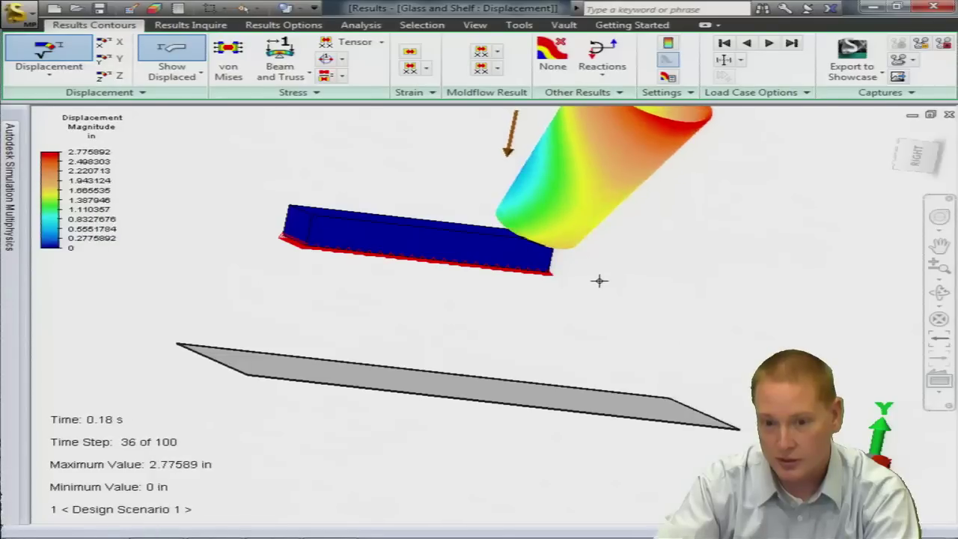
pyautogui.keyDown('shift'); pyautogui.moveTo(599, 278); pyautogui.dragTo(551, 319, button='middle'); pyautogui.keyUp('shift')
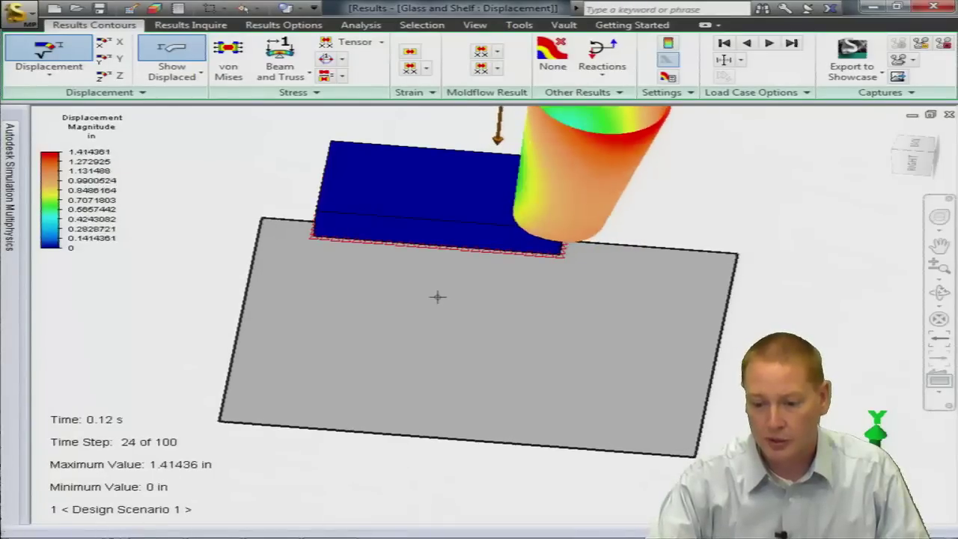
pyautogui.keyDown('shift'); pyautogui.moveTo(482, 488); pyautogui.dragTo(583, 262, button='middle'); pyautogui.keyUp('shift')
pyautogui.click(917, 152)
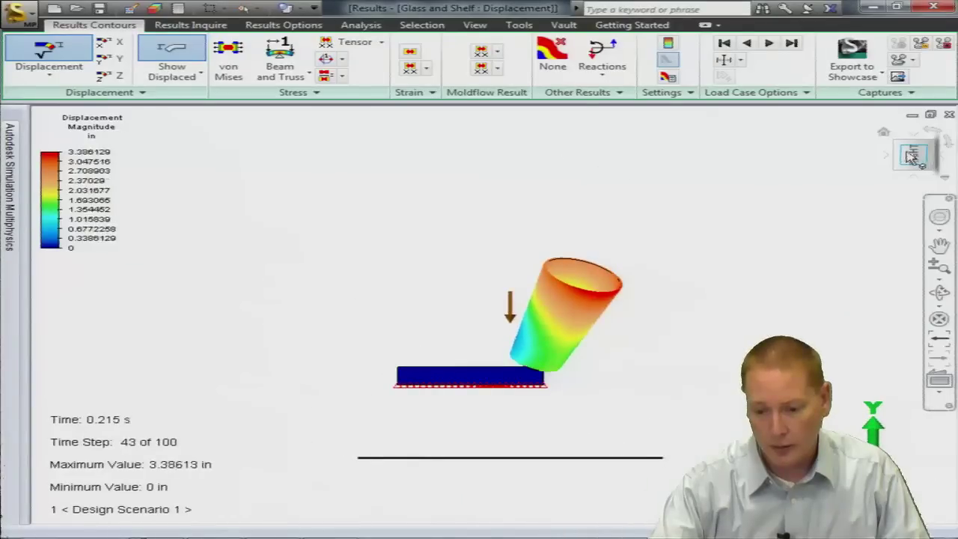
pyautogui.click(888, 160)
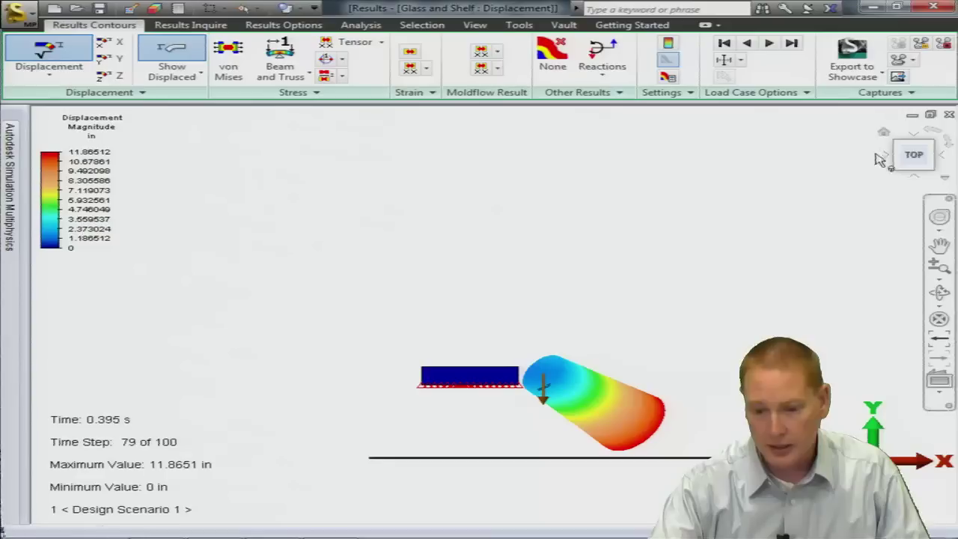
# Step: Switch results to von Mises stress and replay the animation from the start
pyautogui.click(229, 69)
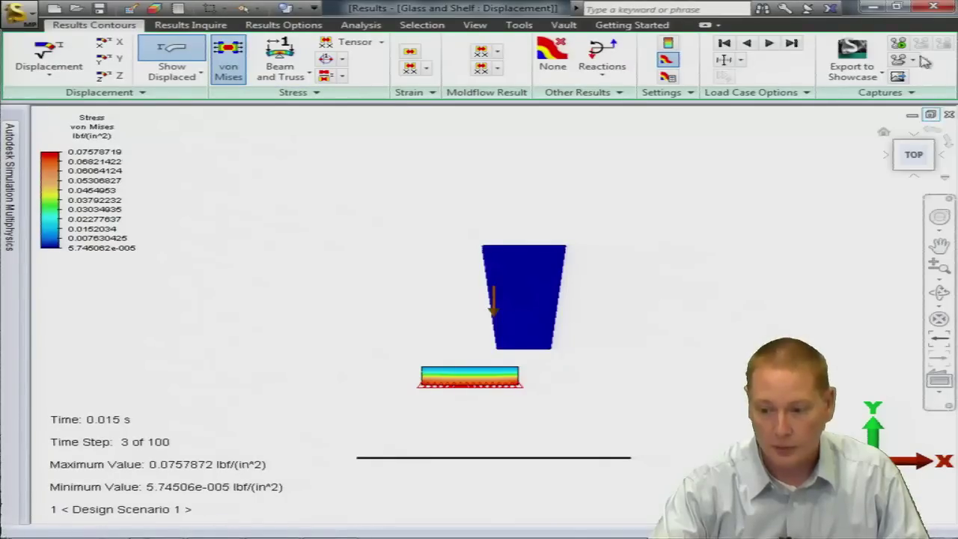
pyautogui.click(898, 44)
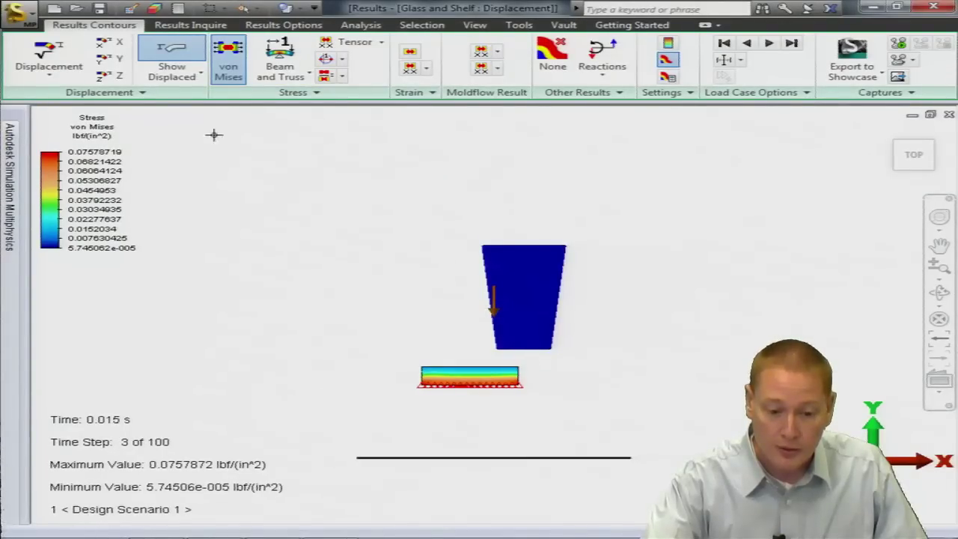
# Step: Create a new Y-displacement graph for rim node 1280
pyautogui.click(120, 60)
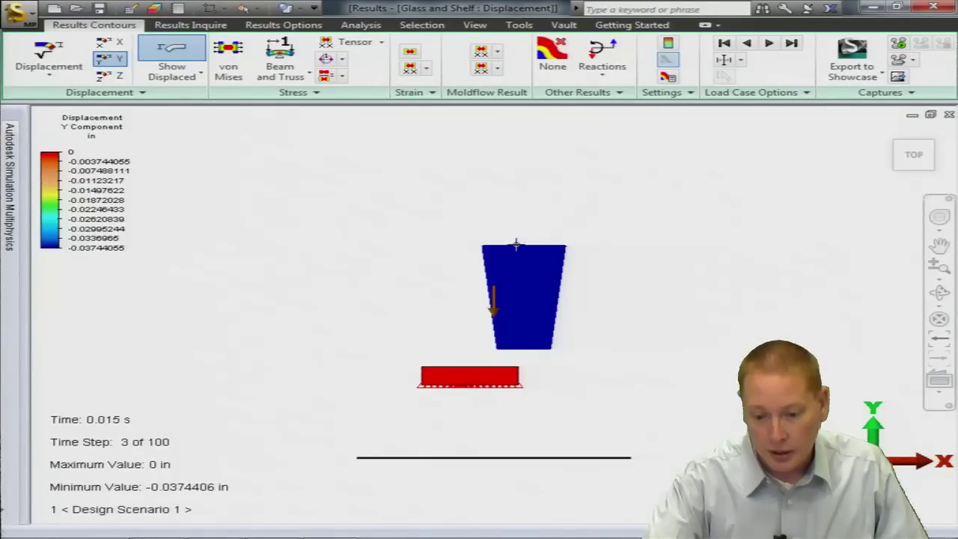
pyautogui.rightClick(181, 153)
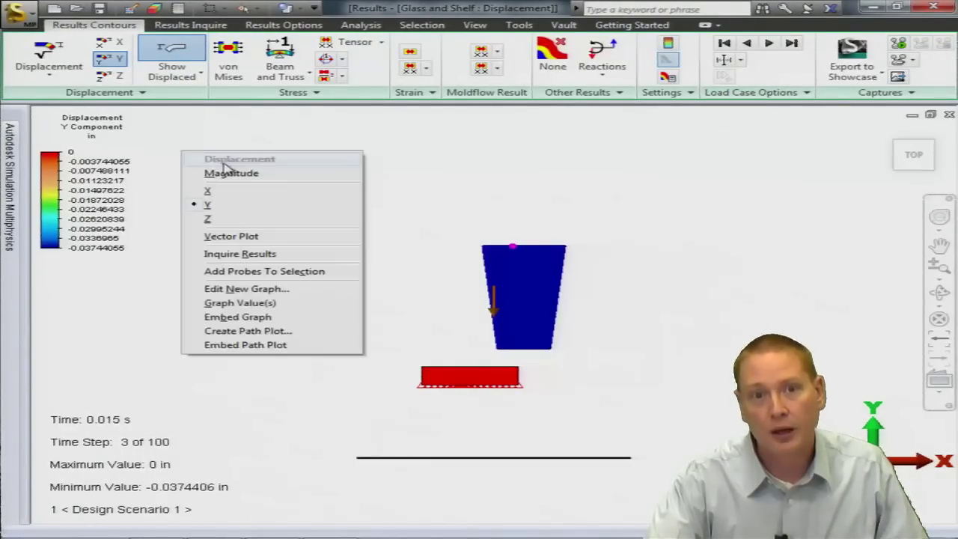
pyautogui.click(314, 288)
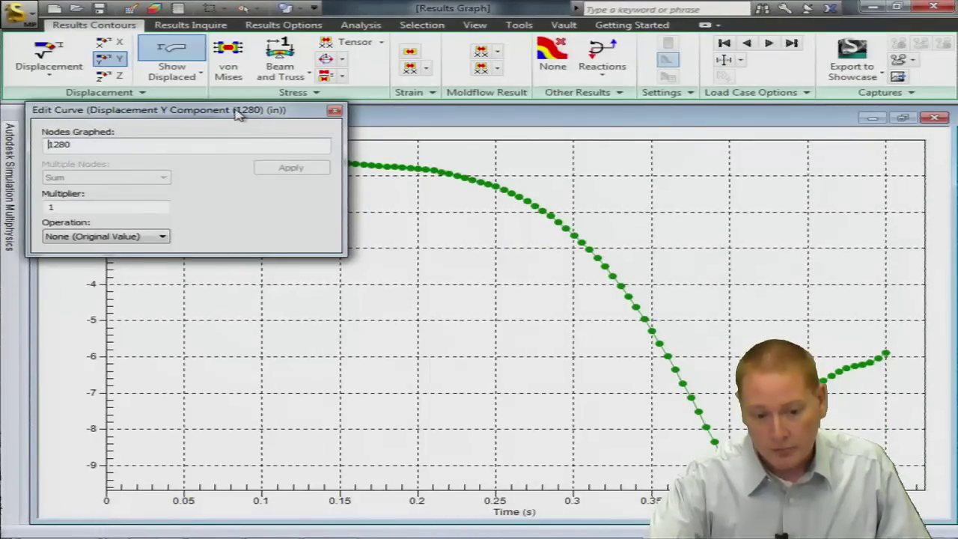
pyautogui.moveTo(237, 112); pyautogui.dragTo(356, 258)
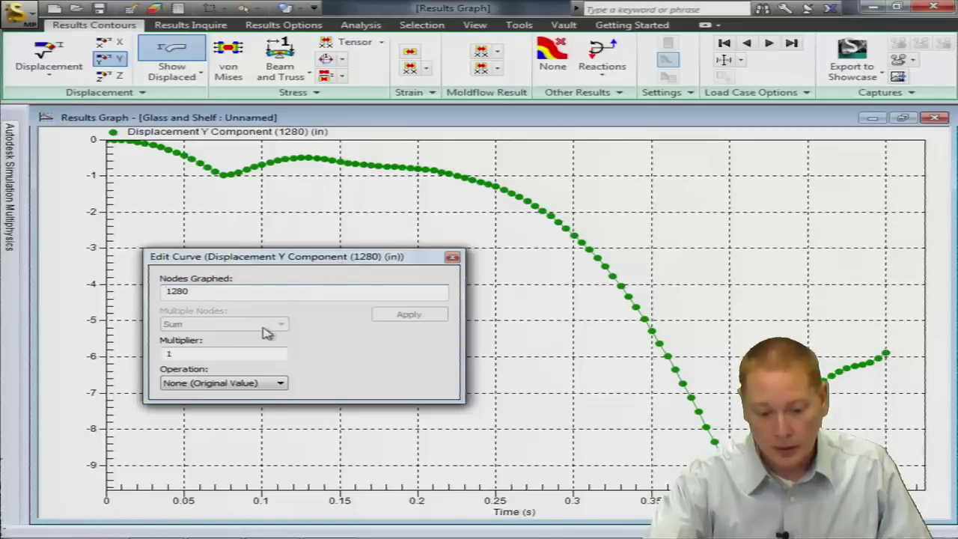
# Step: Set the curve operation to Second Derivative to plot node acceleration, peaking near 11000
pyautogui.click(279, 382)
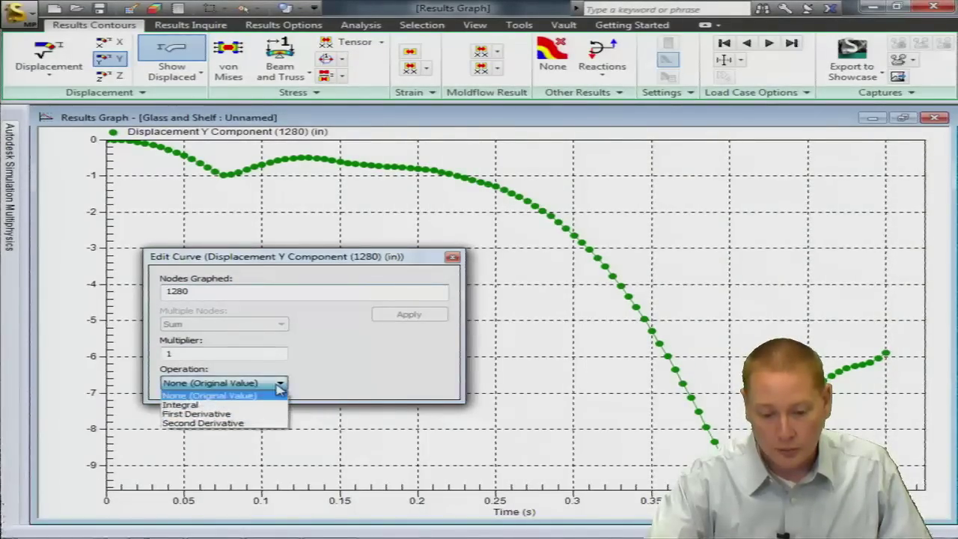
pyautogui.click(258, 416)
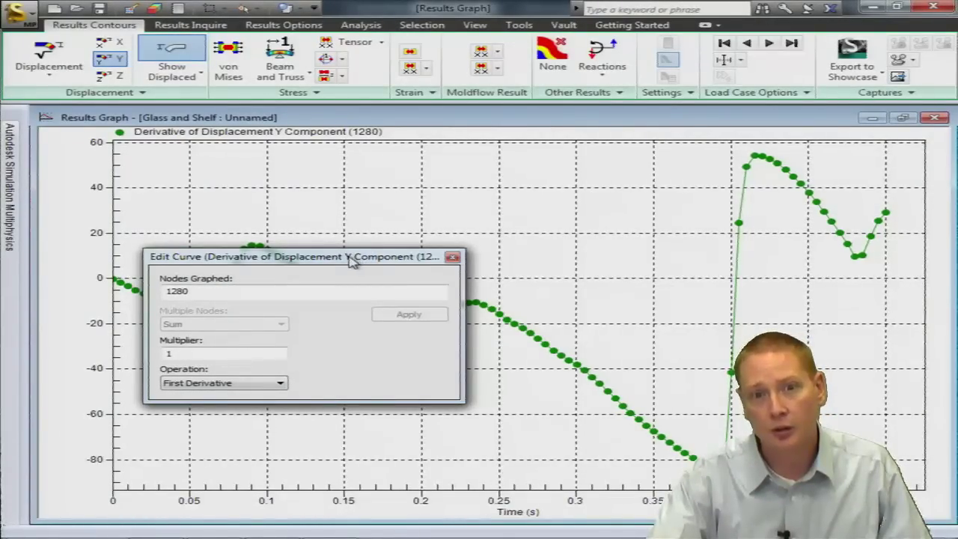
pyautogui.click(277, 382)
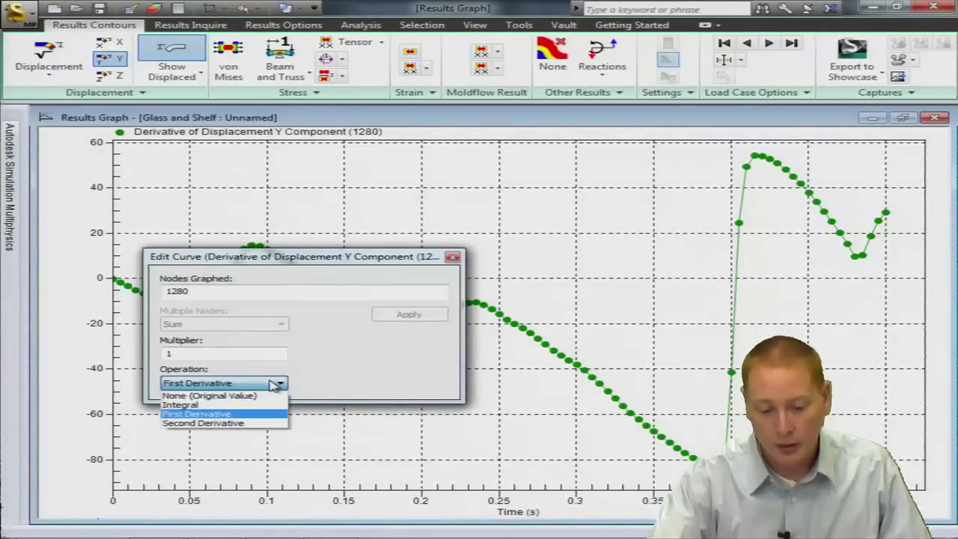
pyautogui.click(252, 424)
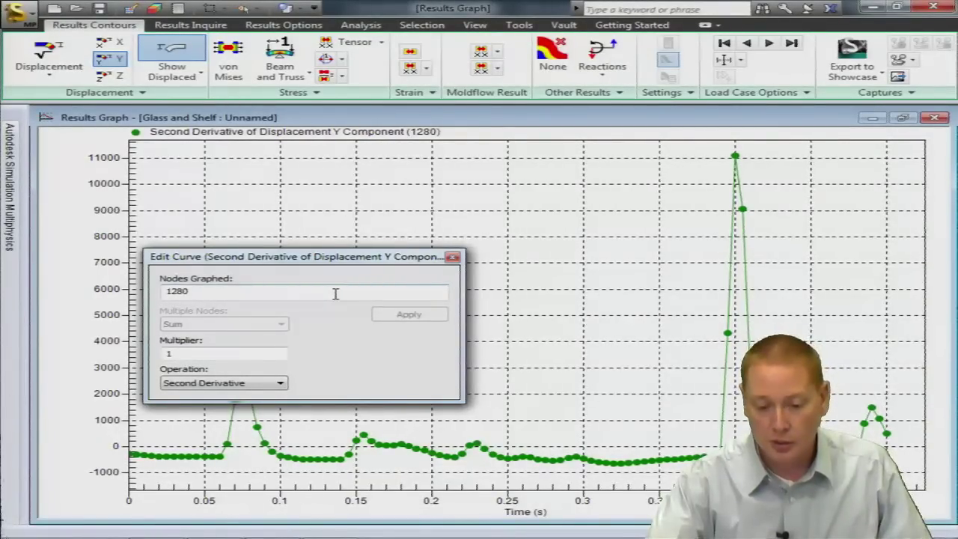
pyautogui.click(453, 258)
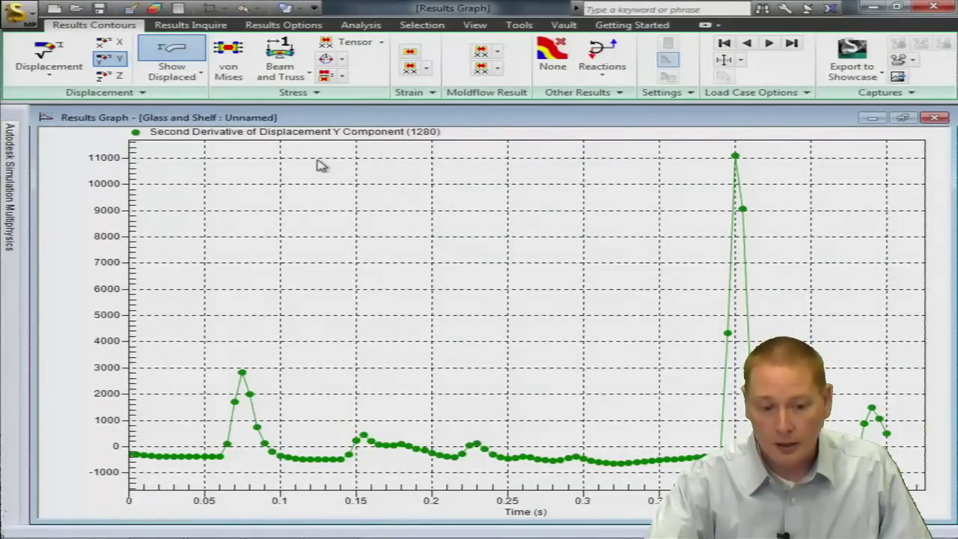
pyautogui.moveTo(19, 189)
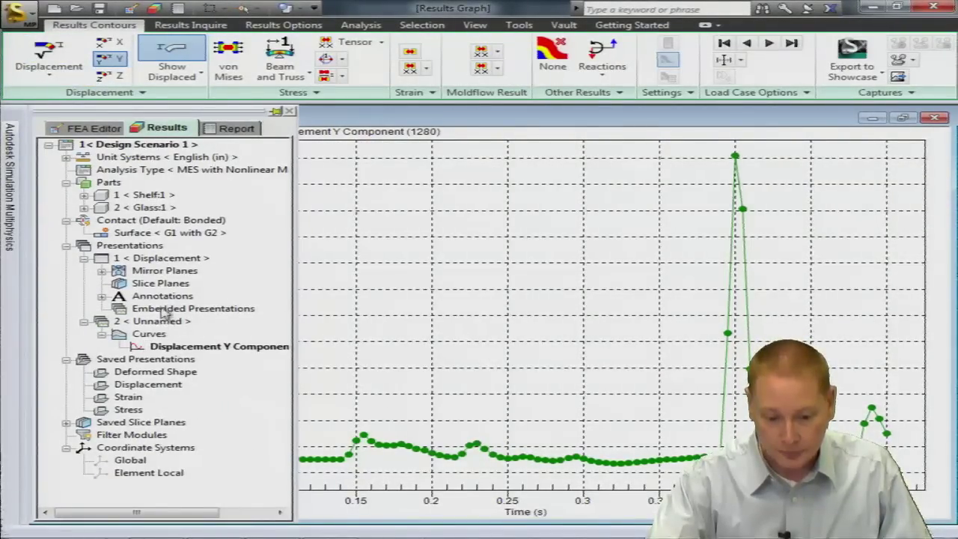
# Step: Return to the Y-displacement contour of the cup, shelf and plate in the home 3D view
pyautogui.click(159, 283)
pyautogui.press('F6')
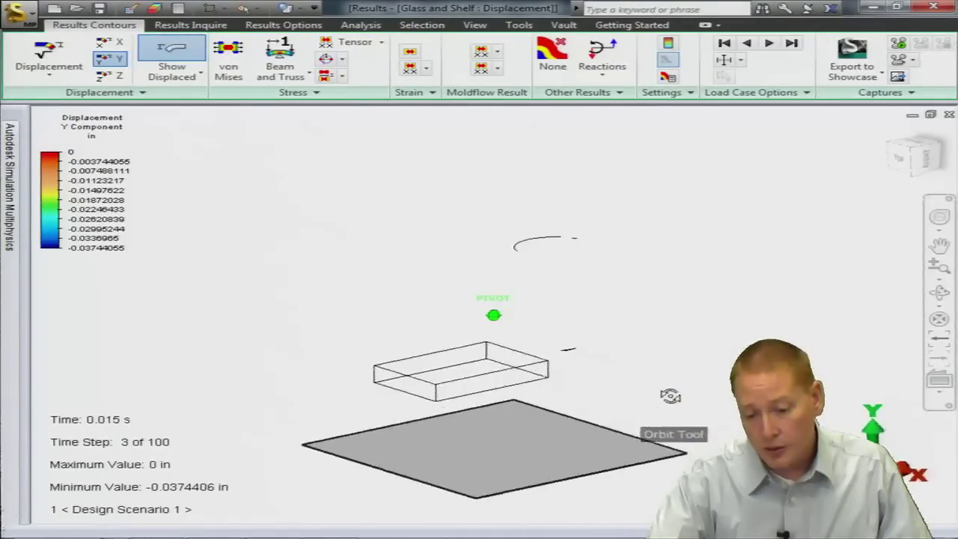